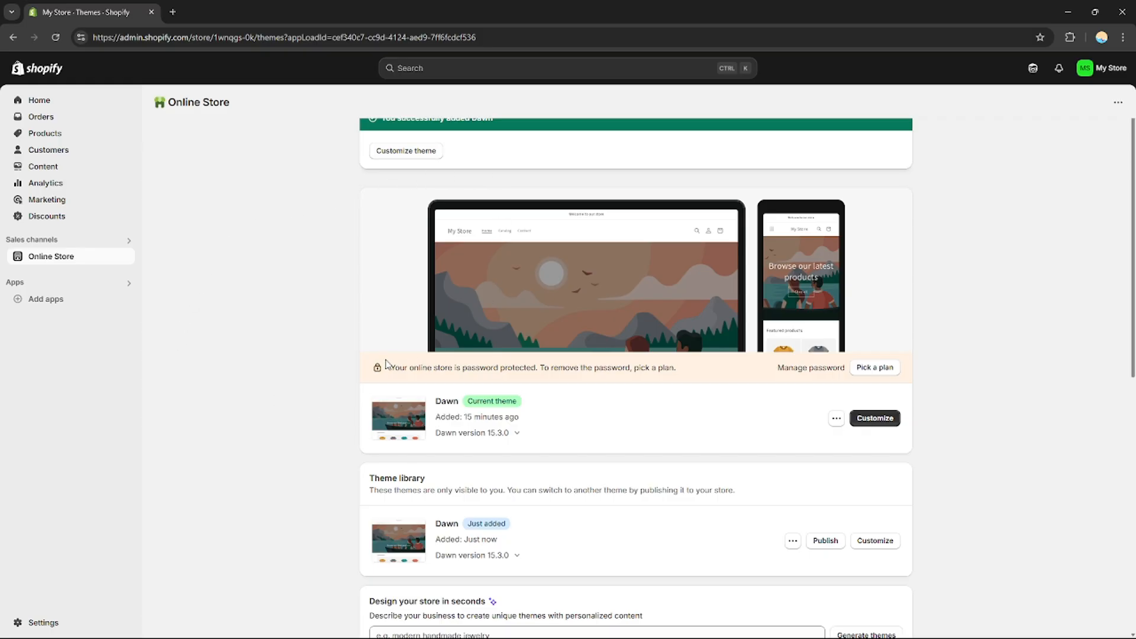
scroll(878, 213, up, 2)
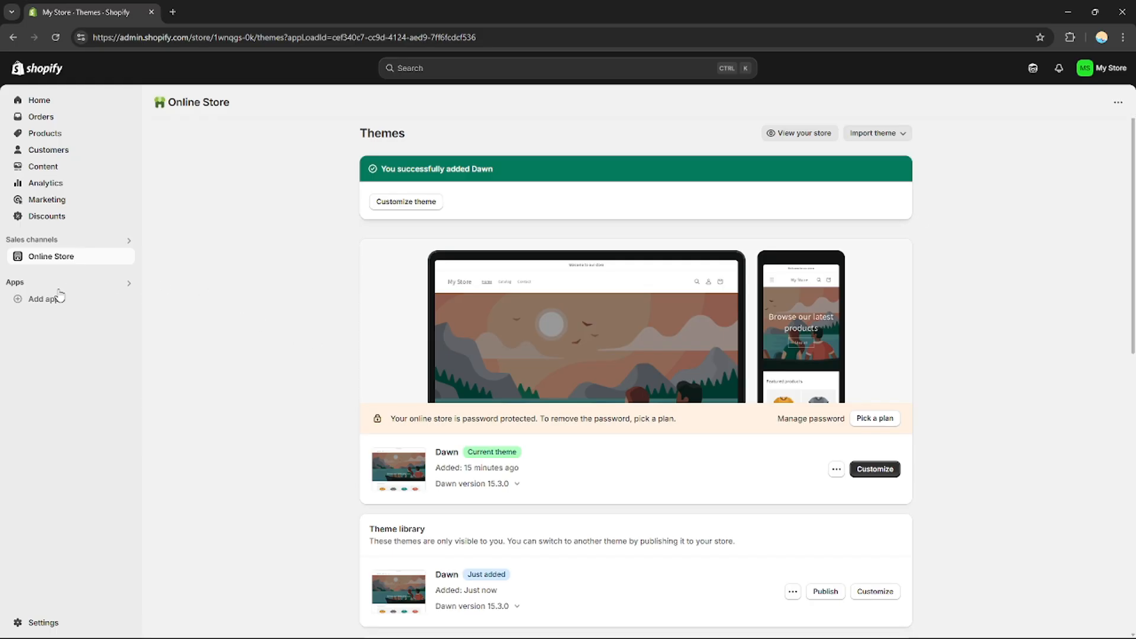
click(69, 305)
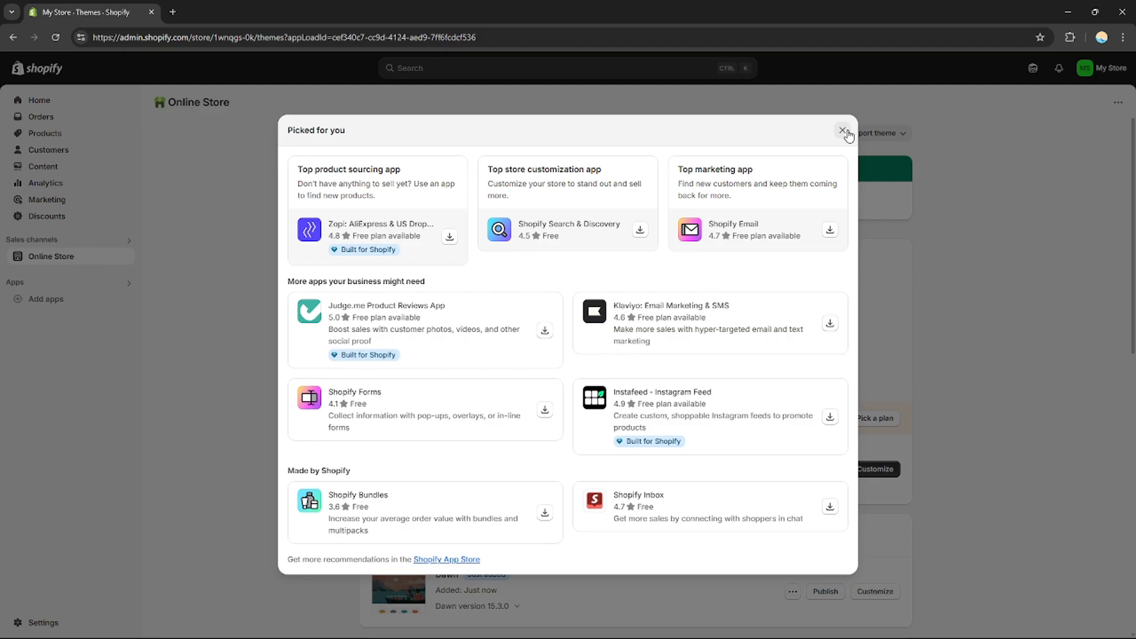
click(843, 130)
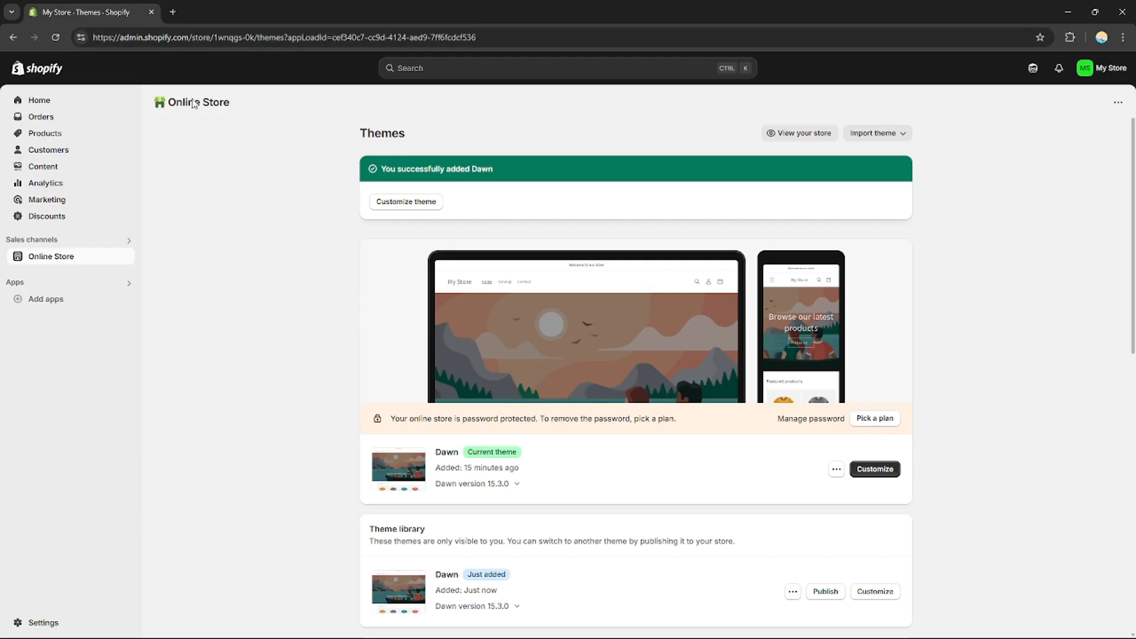
Open the Shopify App Store from the store's app recommendations and switch to its page
click(43, 303)
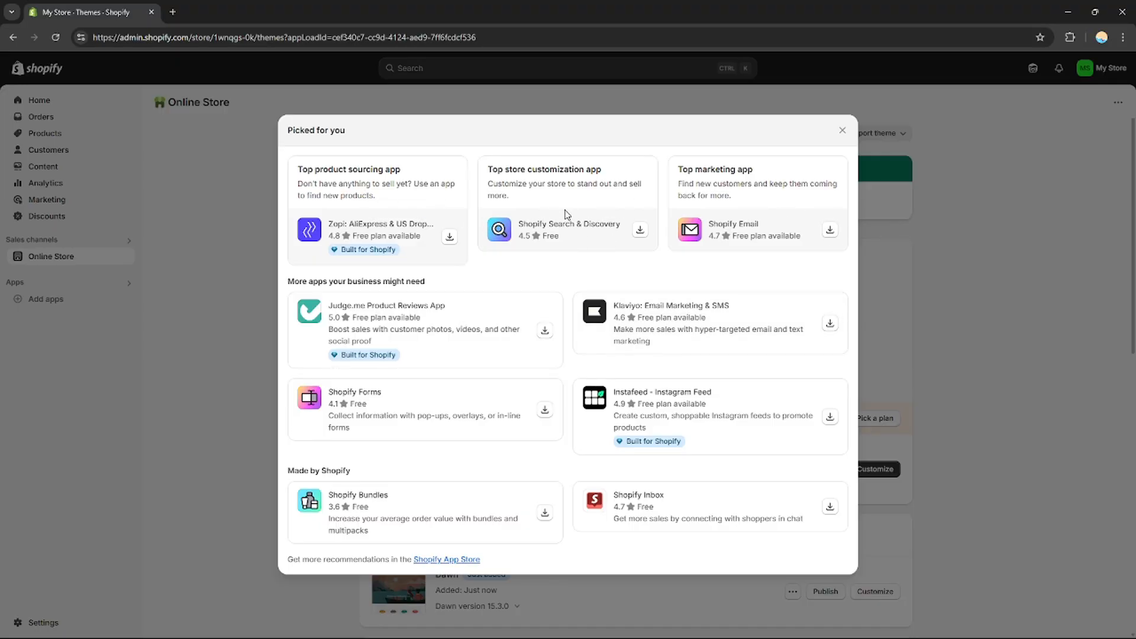
click(451, 560)
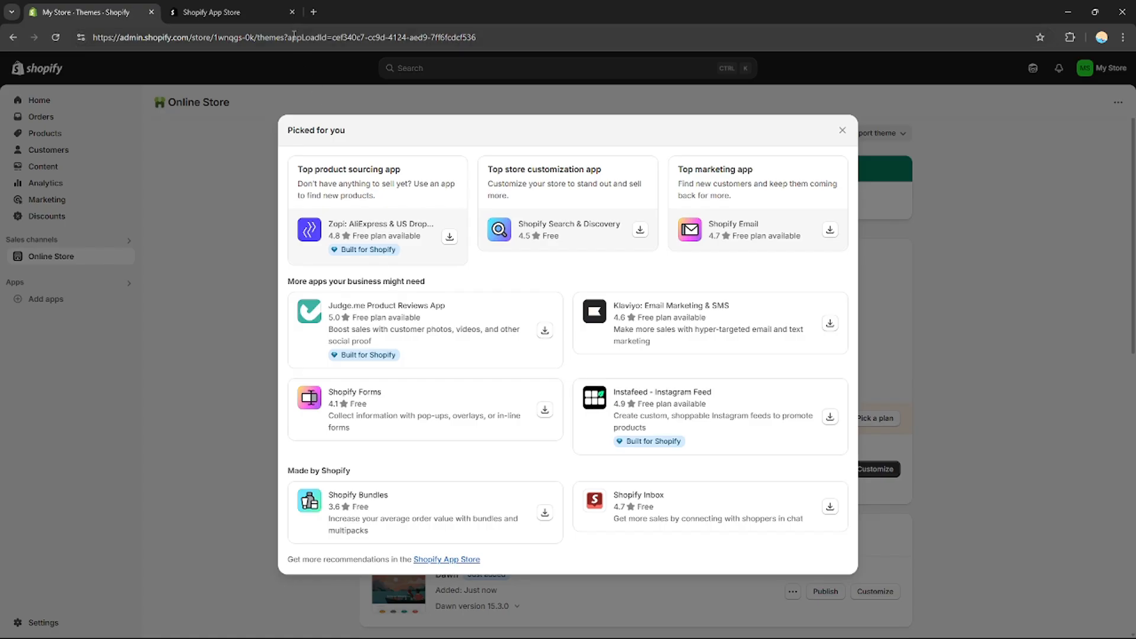
click(264, 7)
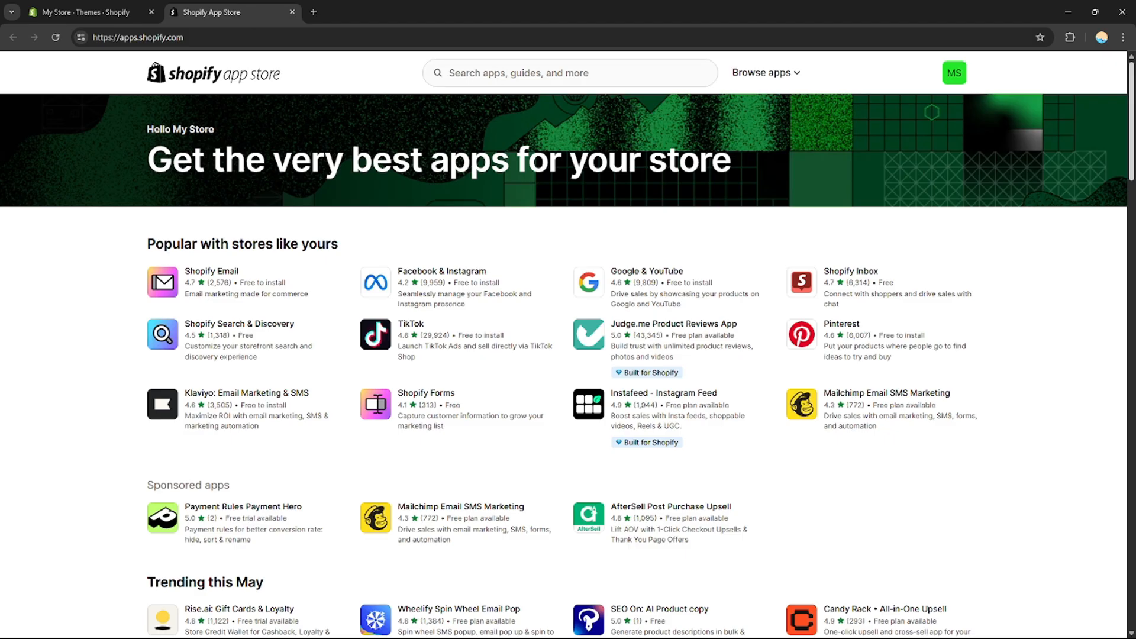
Browse the recommended apps and app categories on the Shopify App Store home page
scroll(568, 355, down, 5)
scroll(376, 629, down, 20)
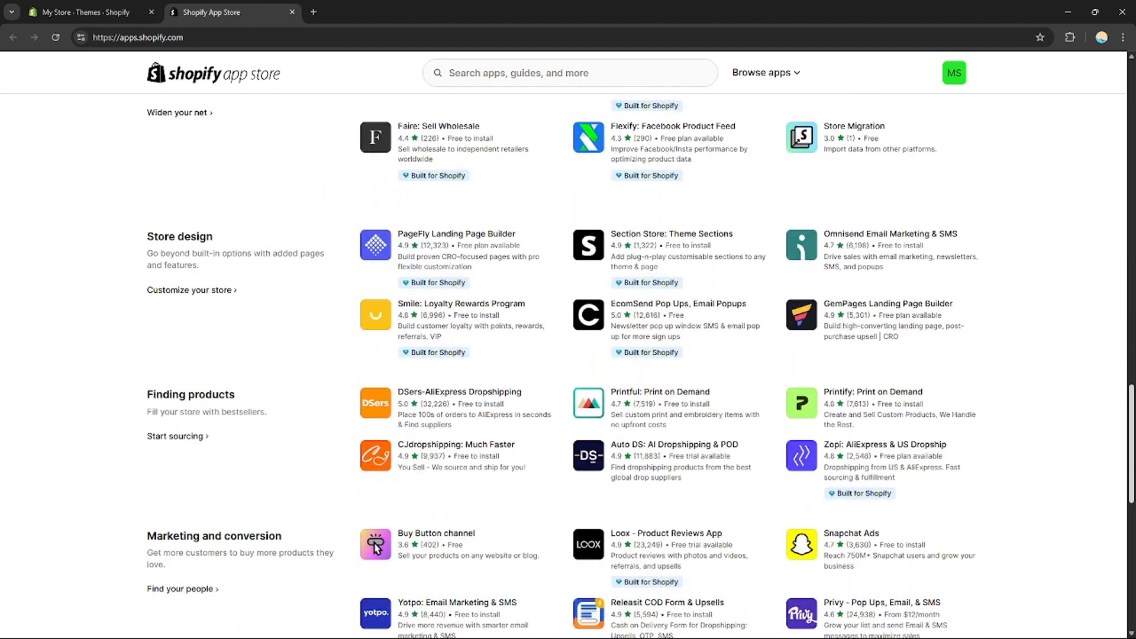
scroll(376, 628, up, 15)
scroll(375, 629, down, 12)
scroll(568, 355, down, 8)
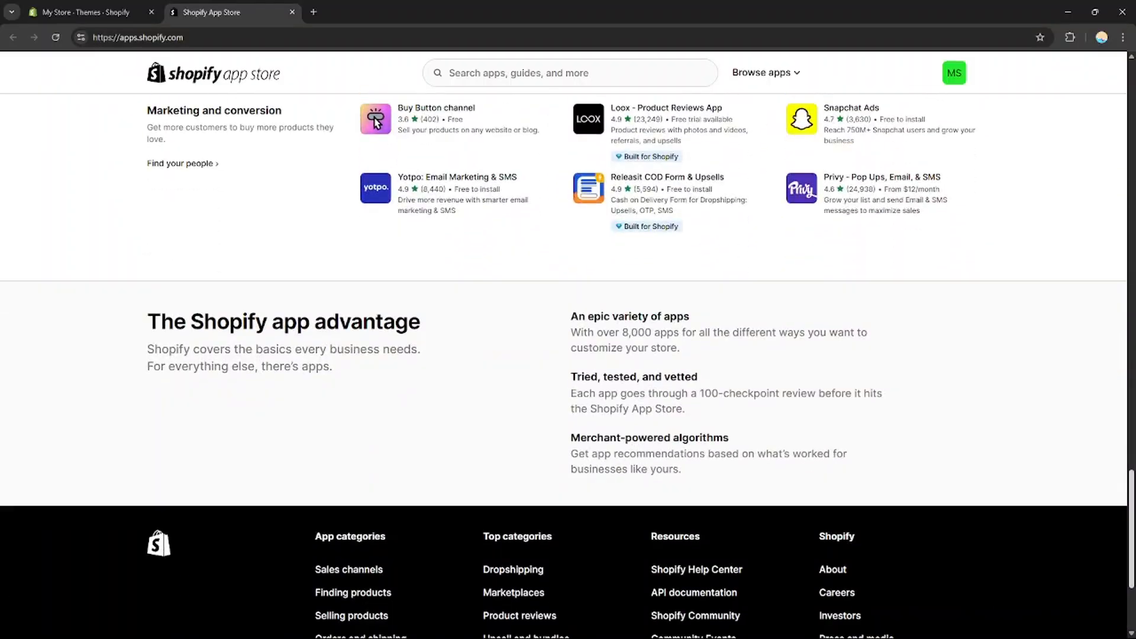
scroll(568, 355, up, 20)
scroll(1115, 136, up, 1)
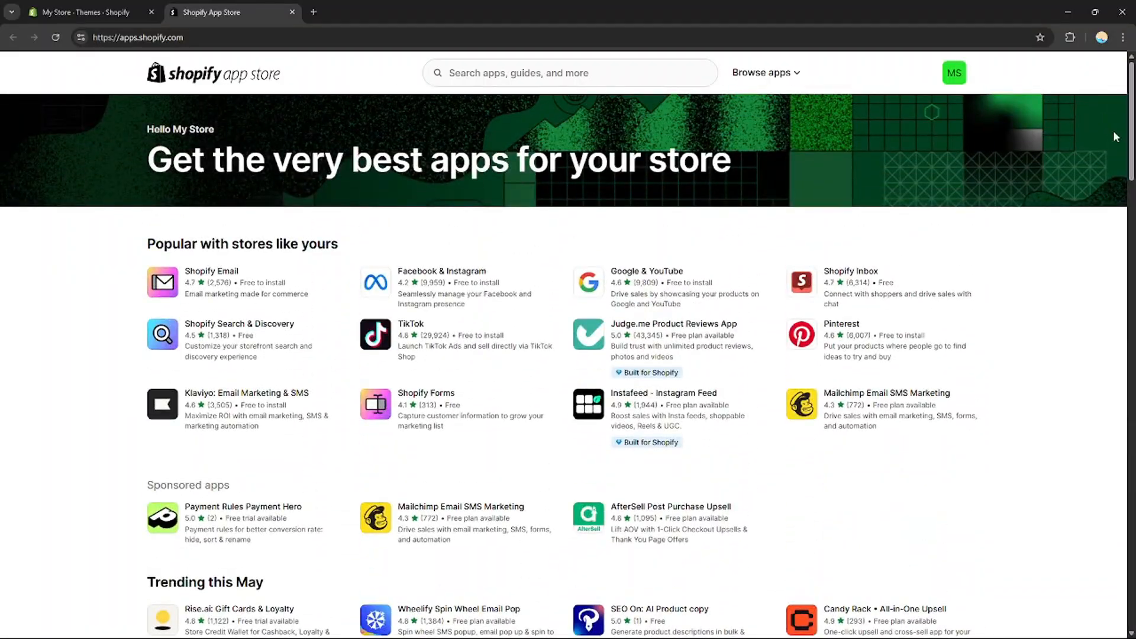
Search the app store for "searchanise" and open the Searchanise Search & Filter listing
click(597, 71)
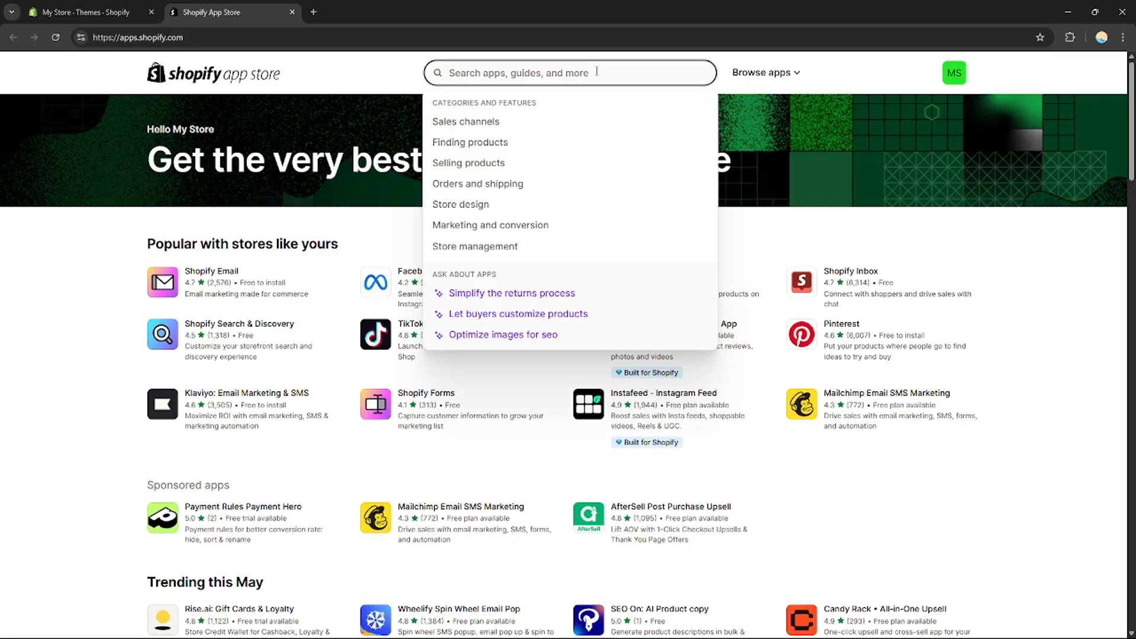
text(sea)
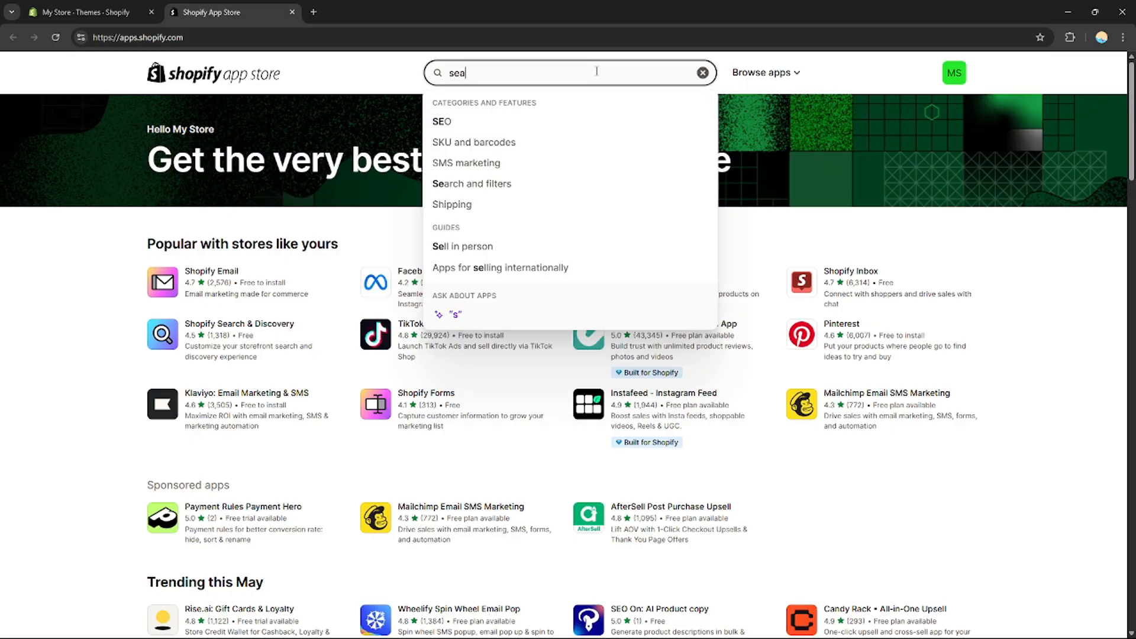
text(rcha)
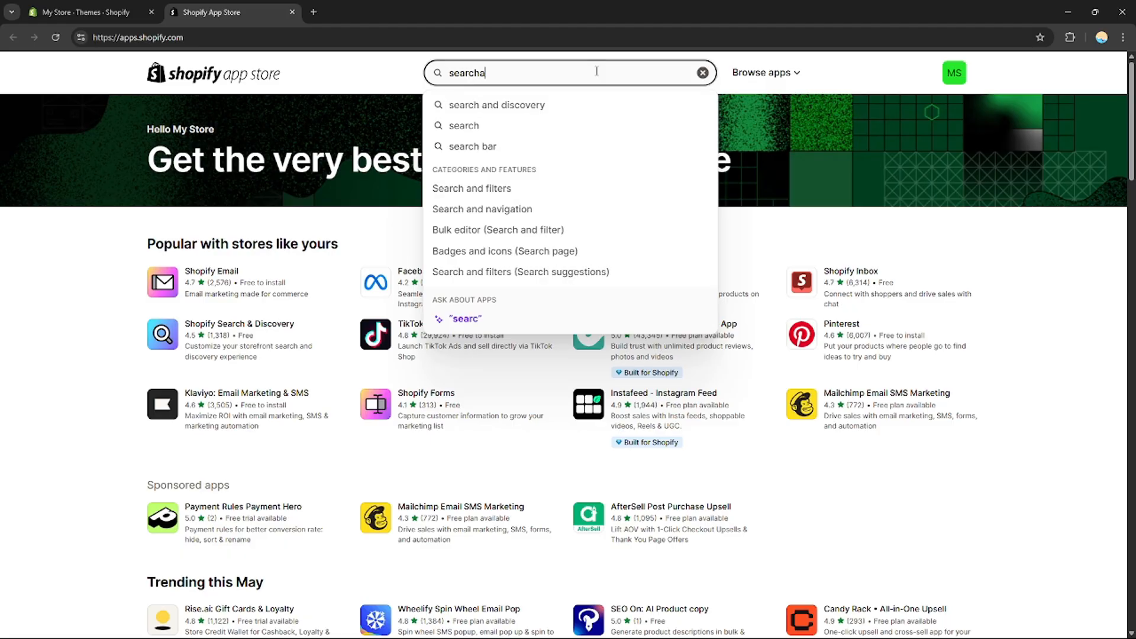
text(nise)
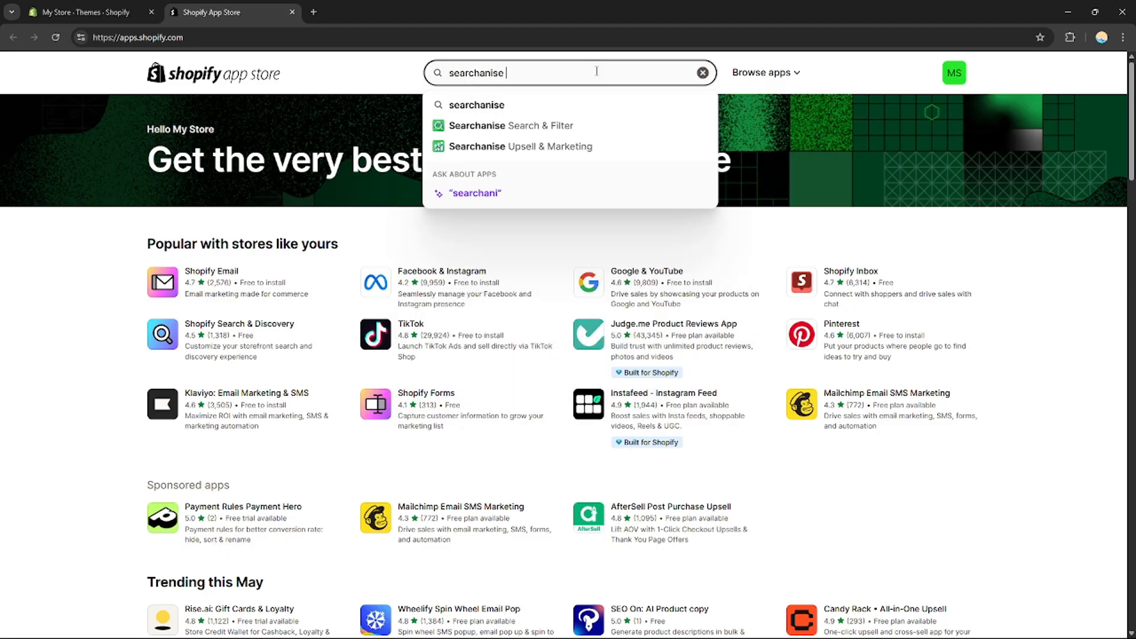
click(561, 128)
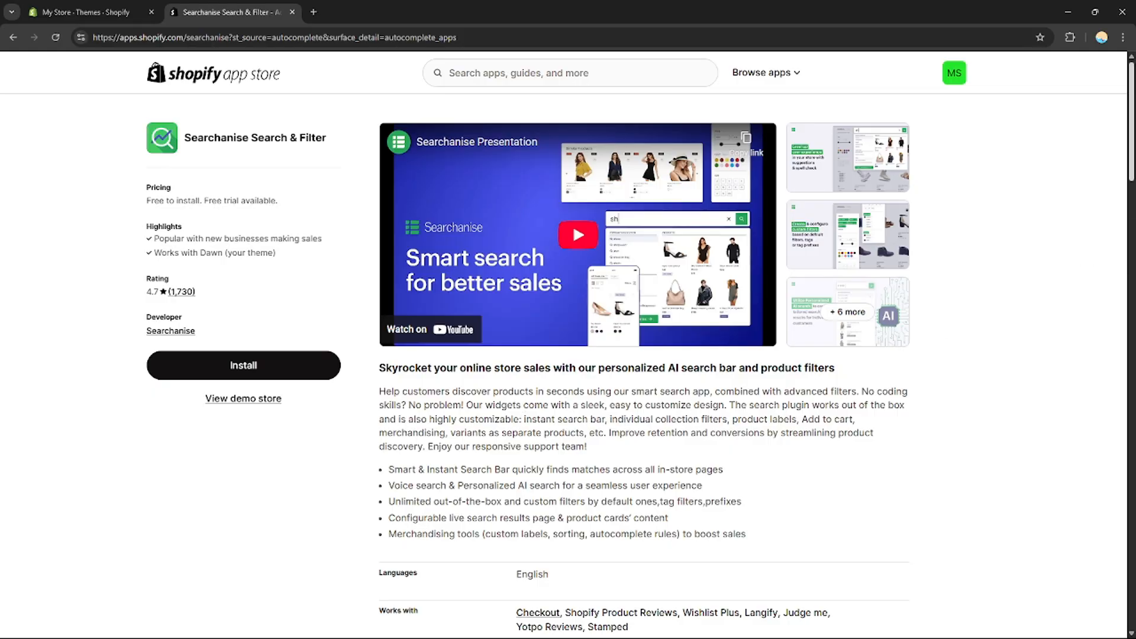
Review the Searchanise Search & Filter listing and install the app, approving its access to the store data
scroll(644, 367, down, 4)
scroll(644, 367, up, 3)
scroll(643, 366, up, 1)
scroll(934, 175, down, 1)
scroll(933, 176, up, 1)
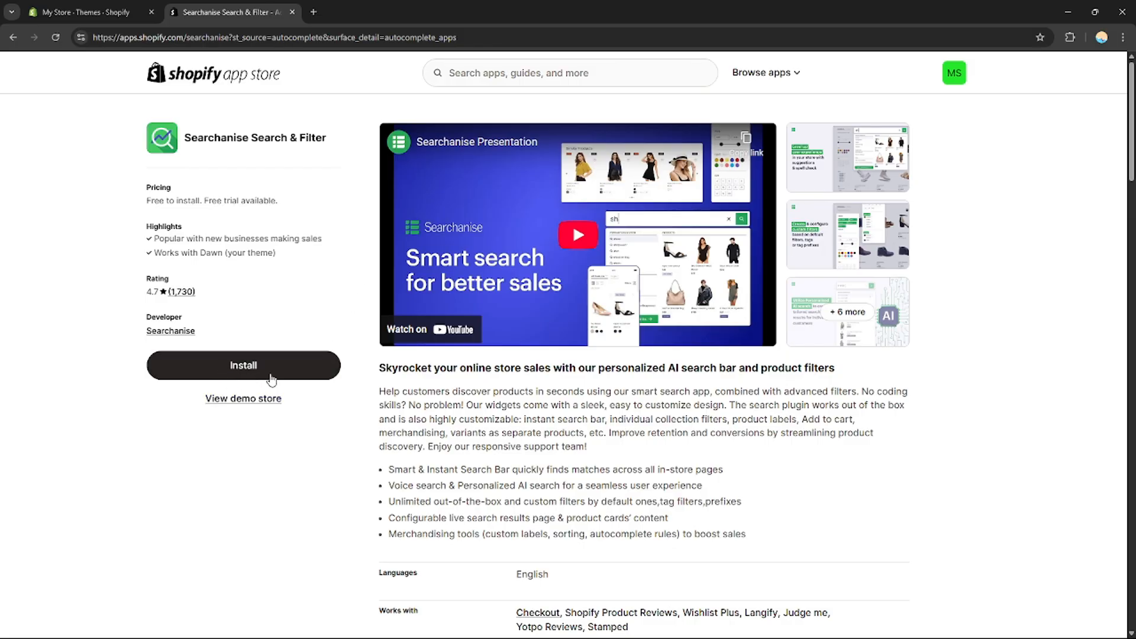
click(299, 372)
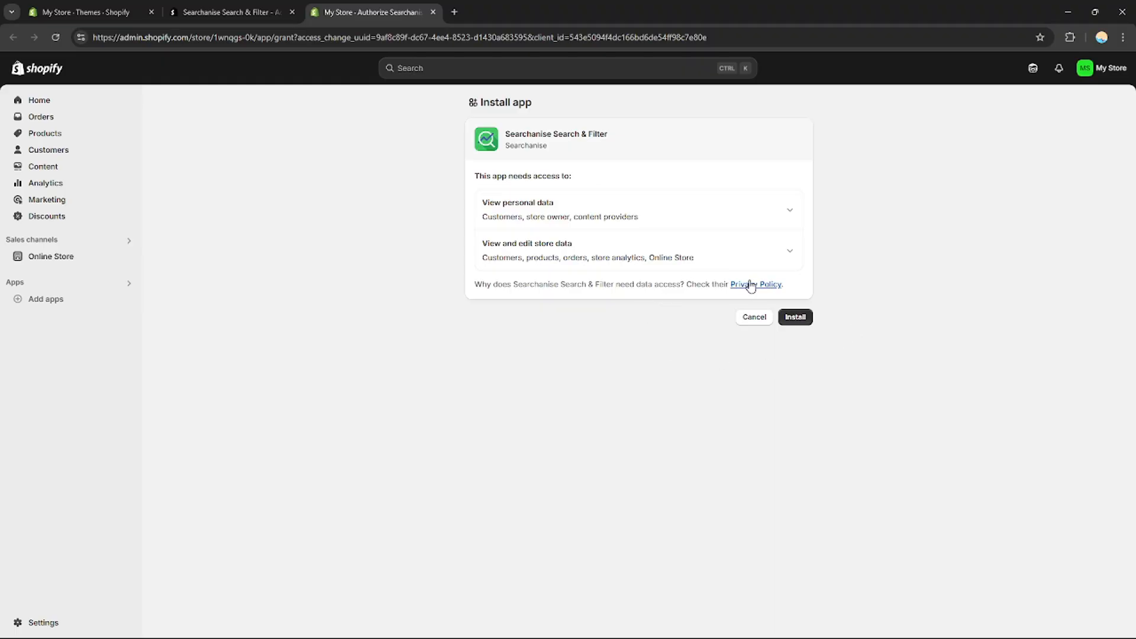
click(800, 323)
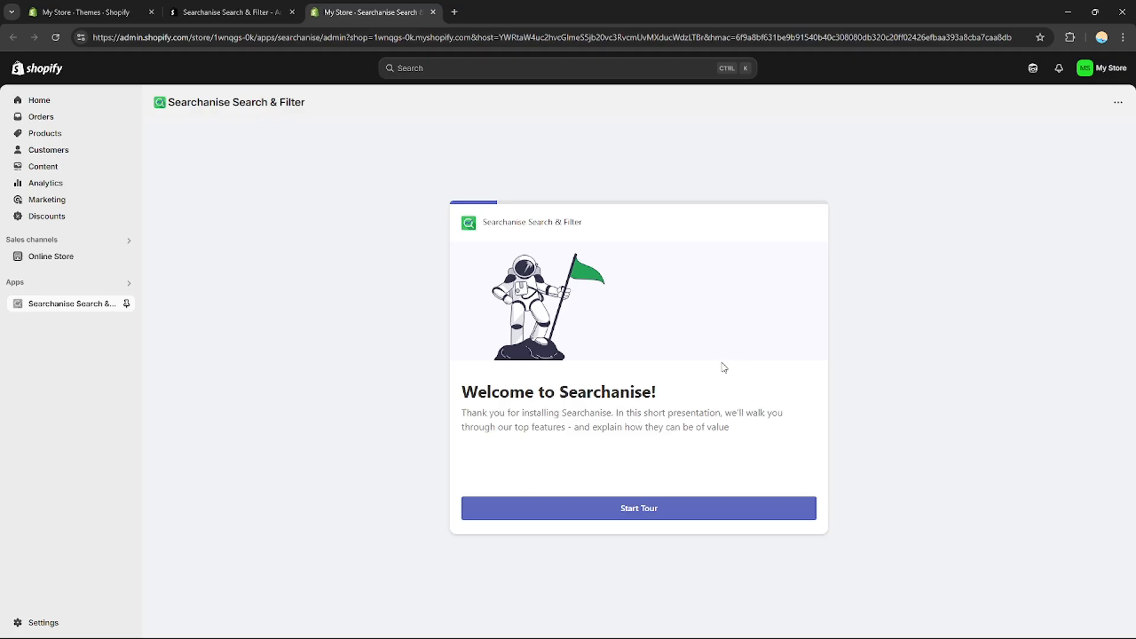
Go through the Searchanise welcome tour from the Instant Search Widget page up to the mailing preferences
click(656, 517)
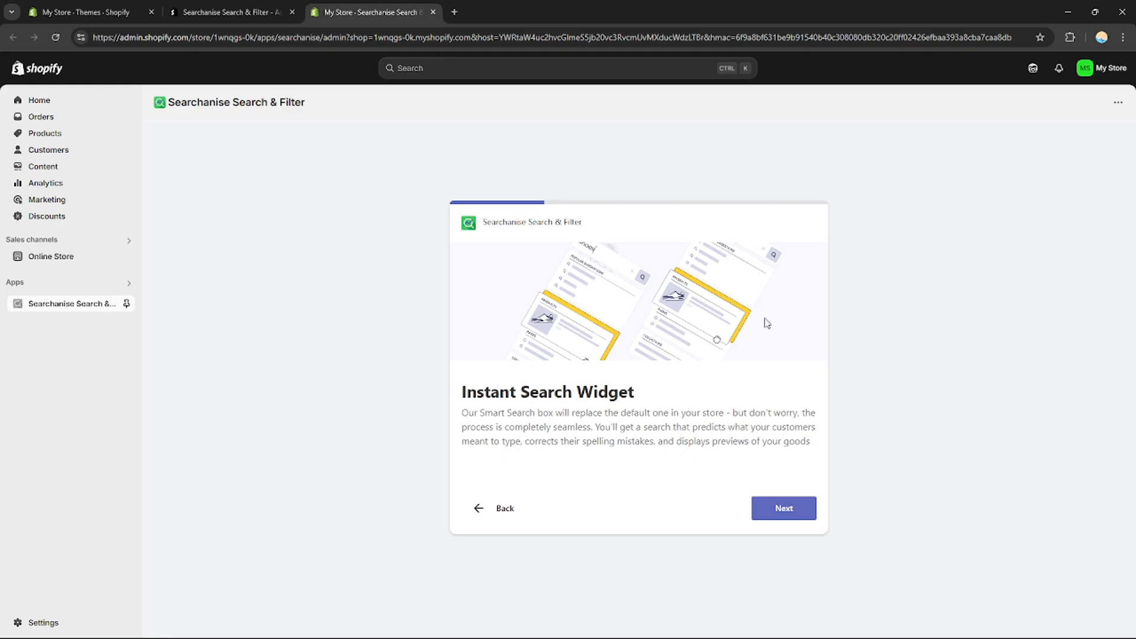
click(792, 509)
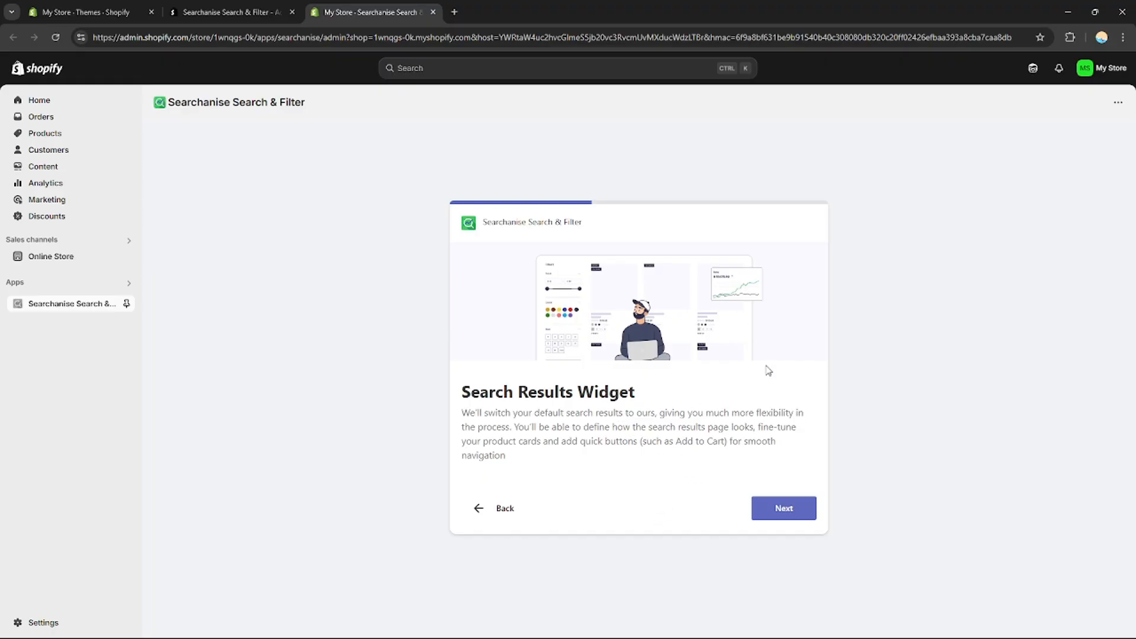
click(762, 510)
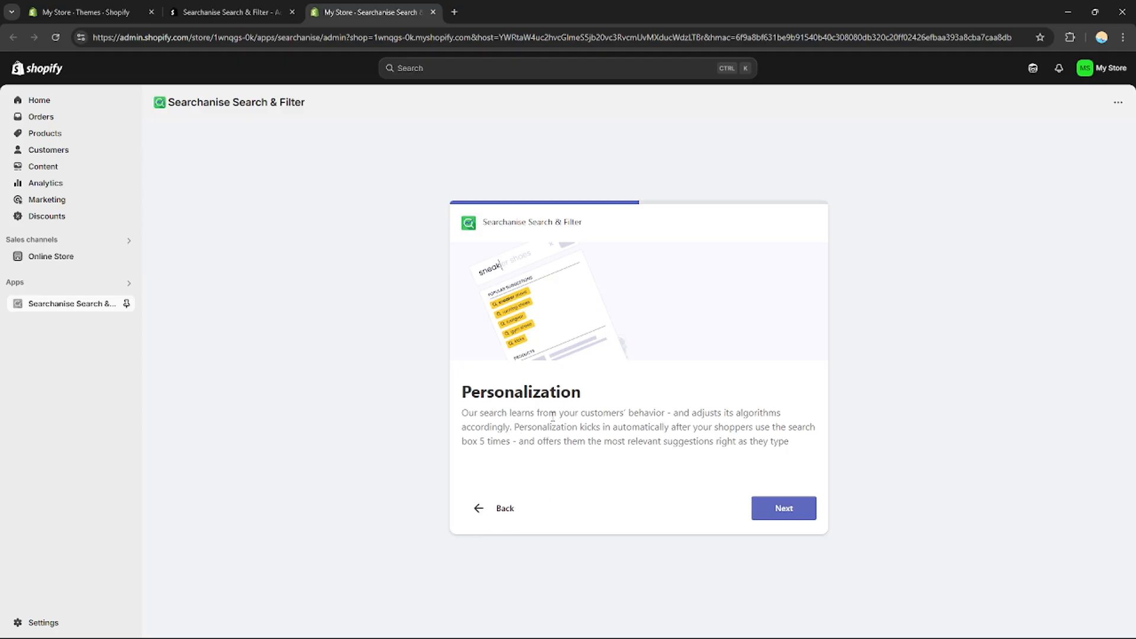
click(780, 518)
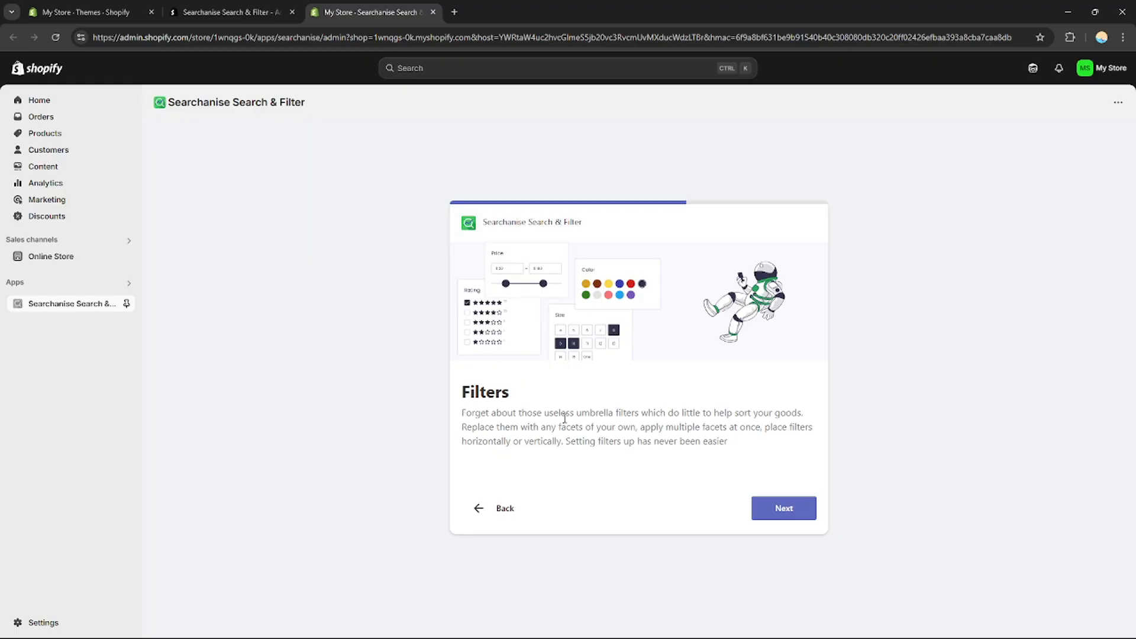
click(789, 511)
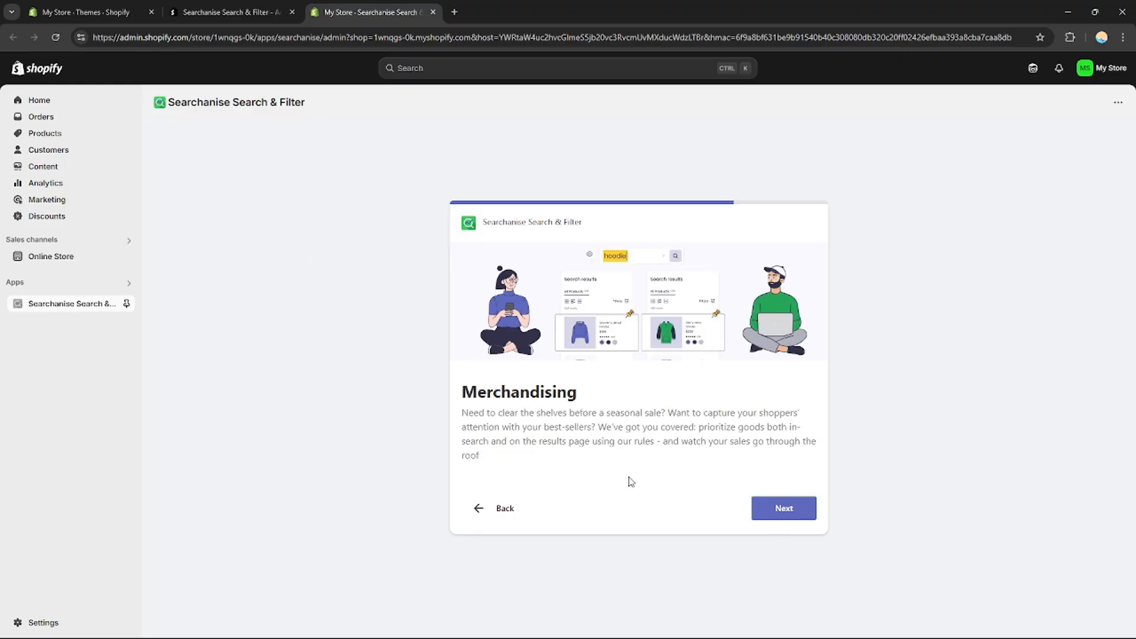
click(800, 509)
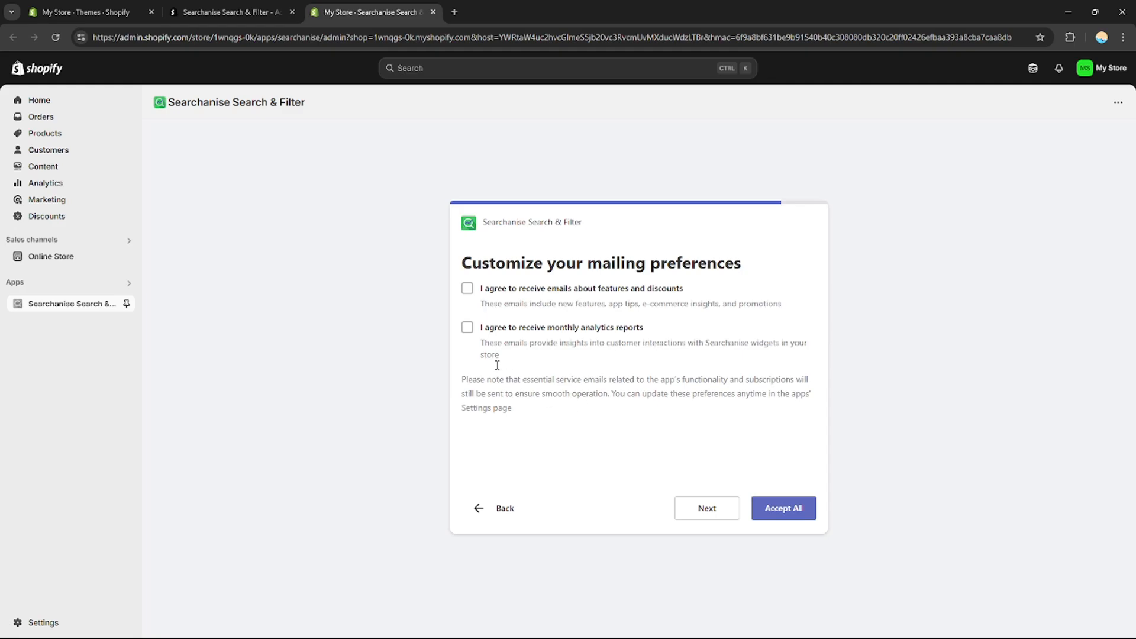
Agree to feature and discount emails and monthly analytics reports, accept the terms, and start using Searchanise
click(469, 290)
click(468, 332)
click(783, 515)
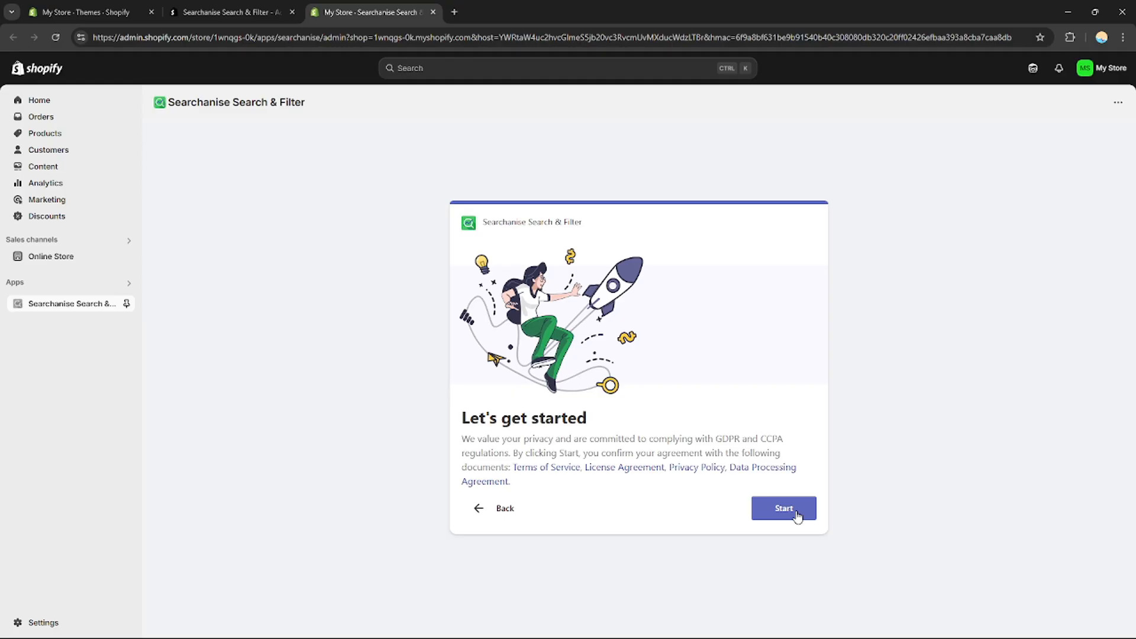
click(797, 517)
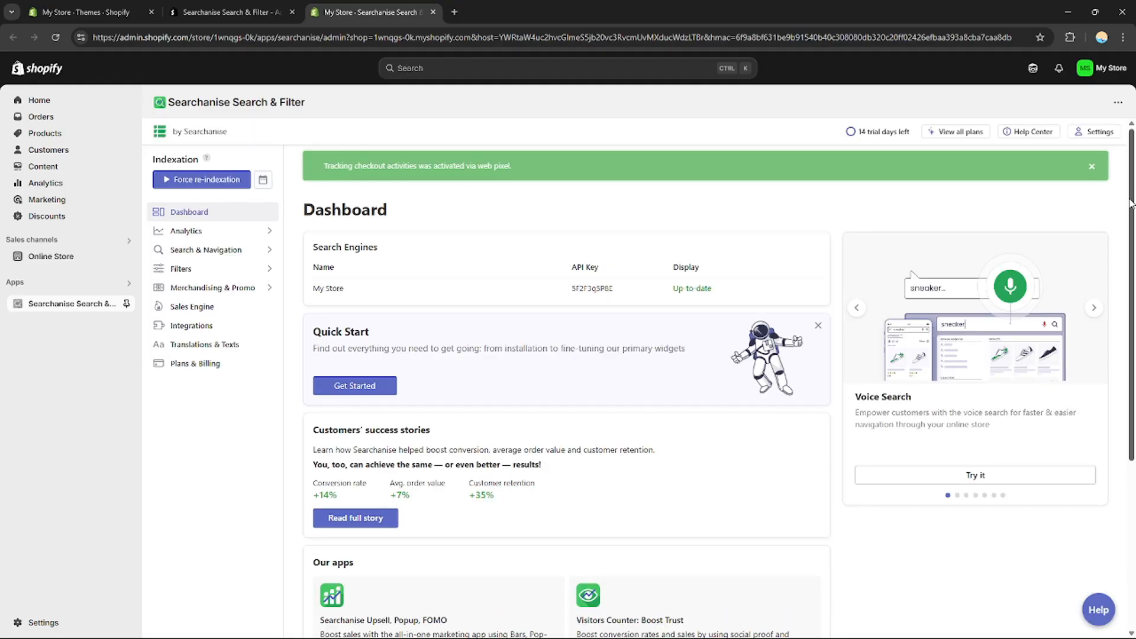
Look over the Searchanise dashboard and the store's Themes page, closing the app recommendations there
mouse_move(1132, 204)
mouse_down()
mouse_move(1134, 304)
mouse_move(1134, 226)
mouse_up()
scroll(273, 185, up, 1)
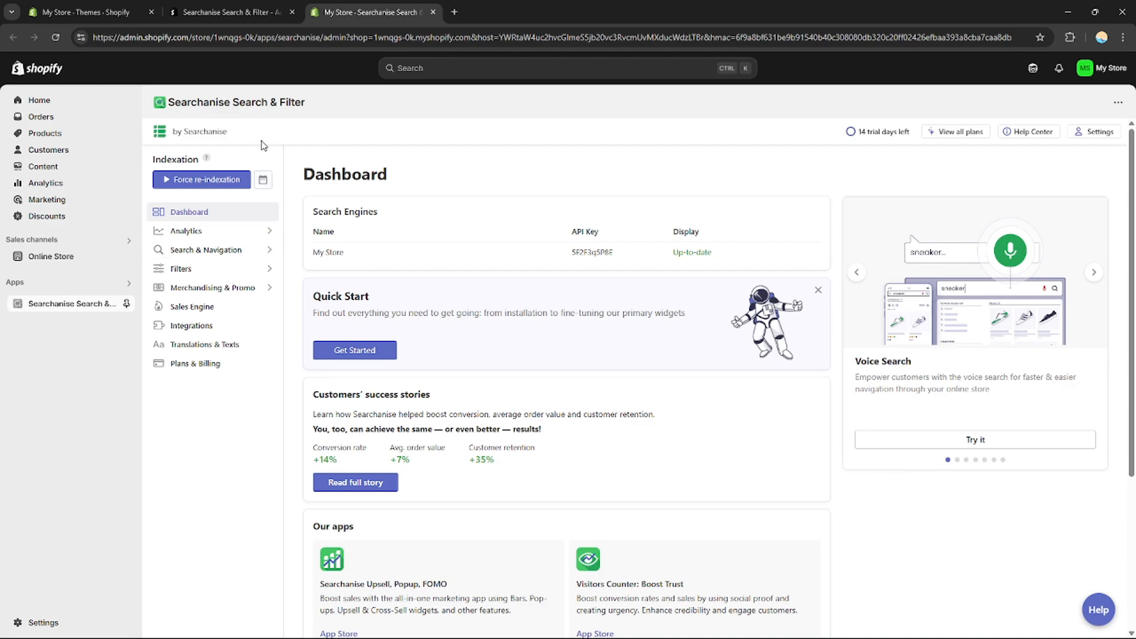
click(126, 10)
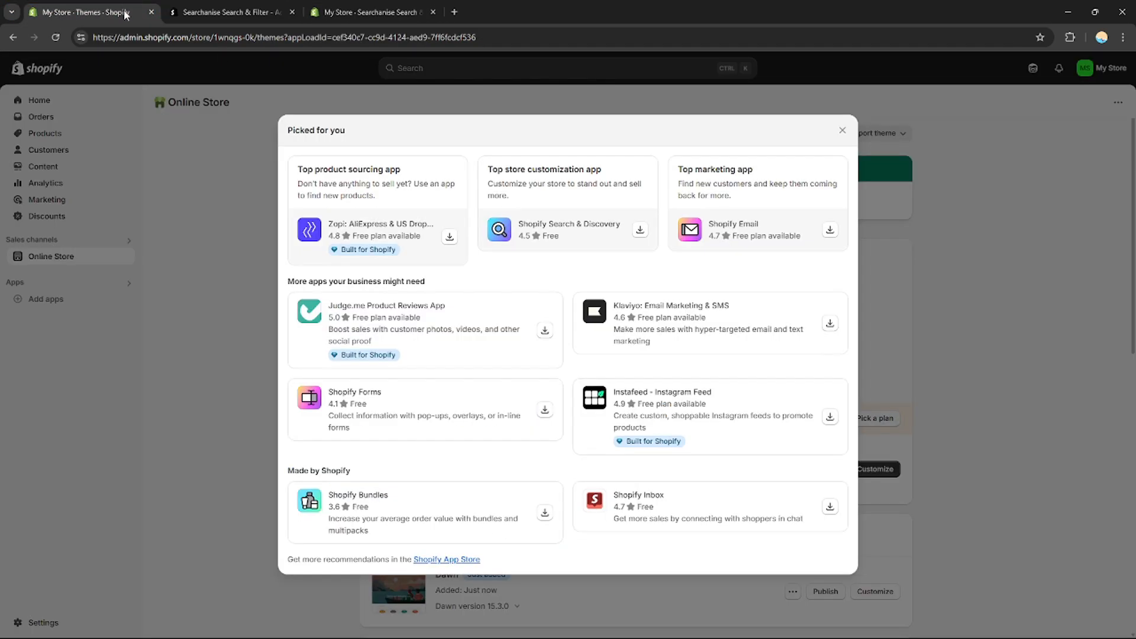
click(842, 130)
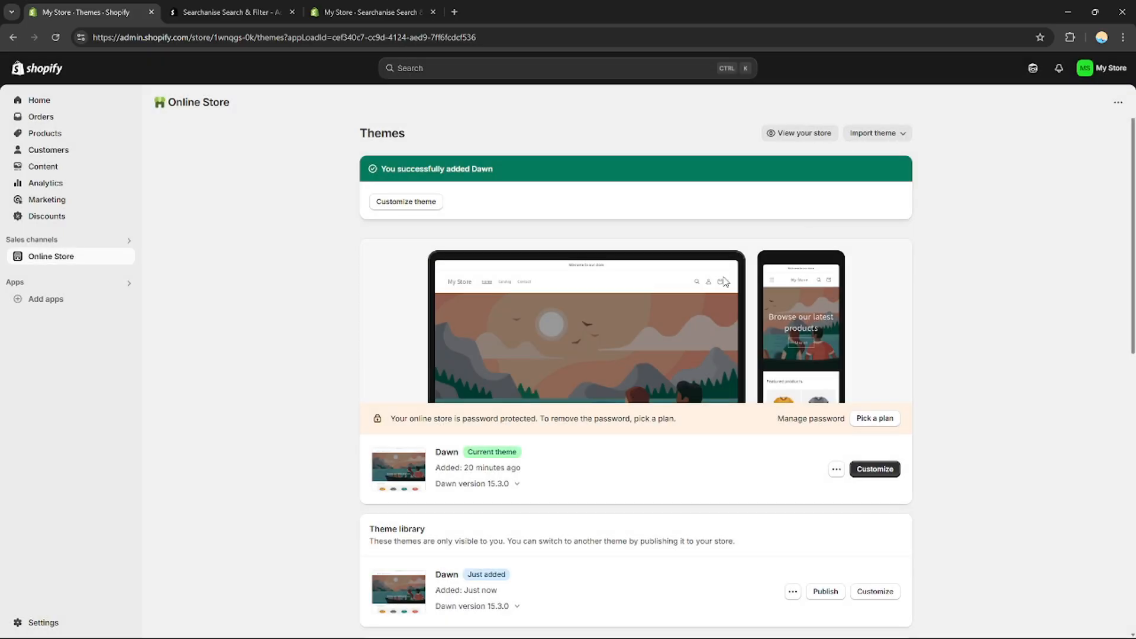
scroll(806, 619, down, 1)
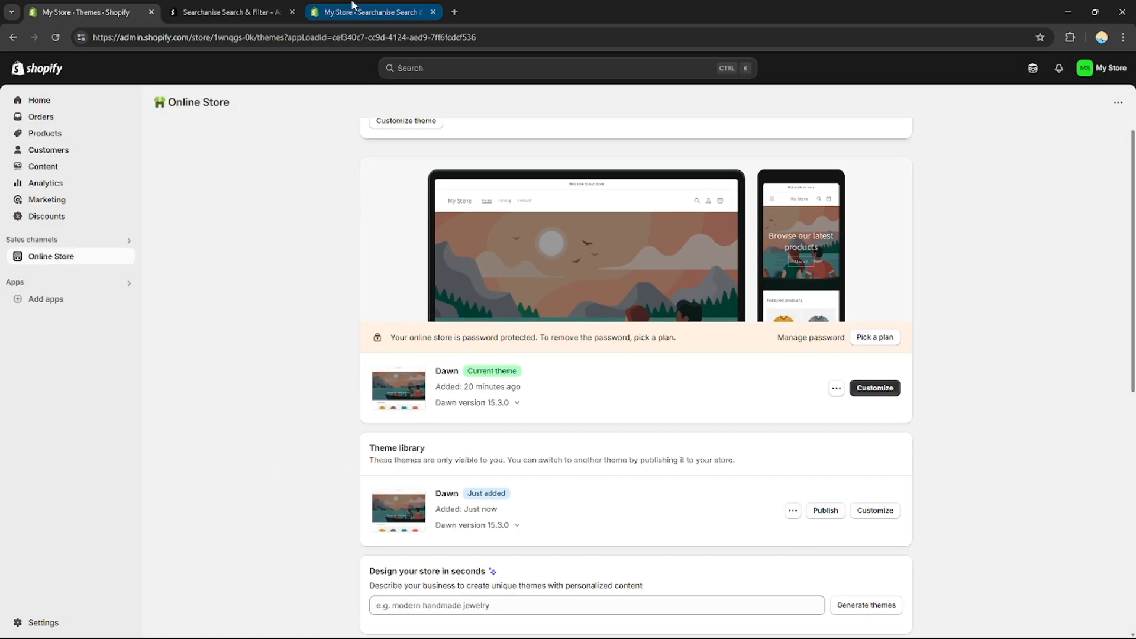
click(381, 11)
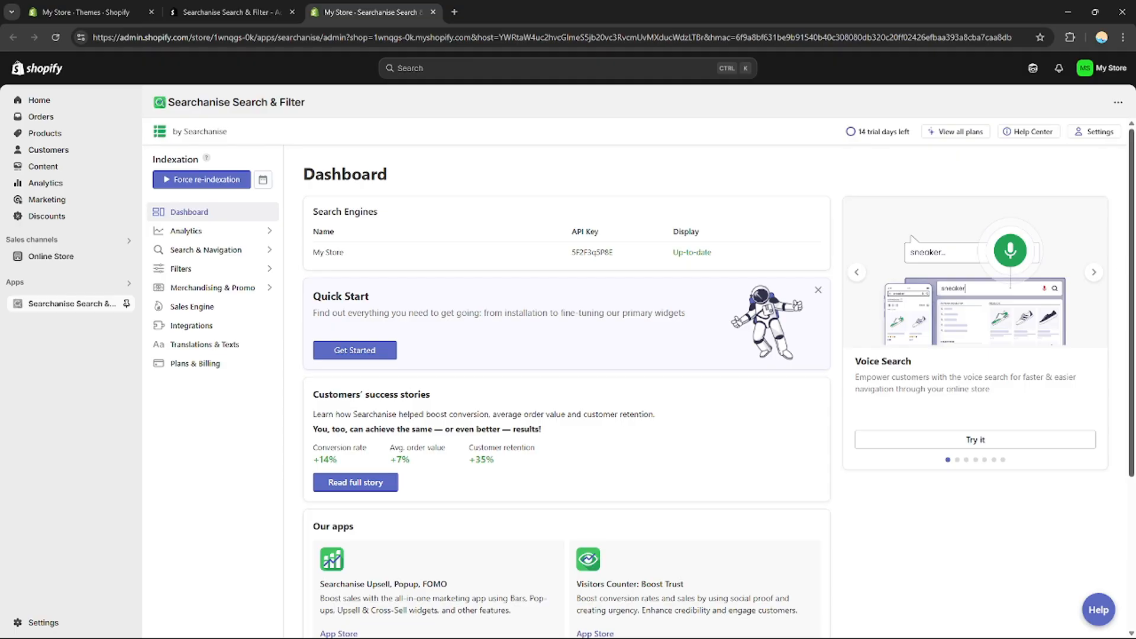
scroll(1121, 263, down, 2)
scroll(568, 379, up, 2)
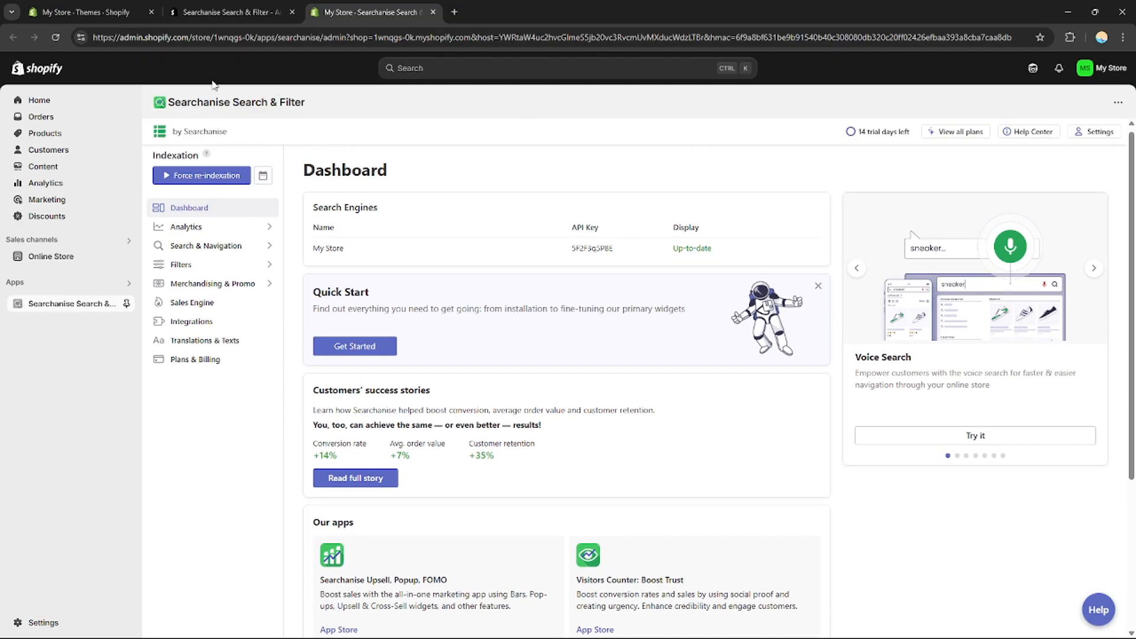
click(88, 11)
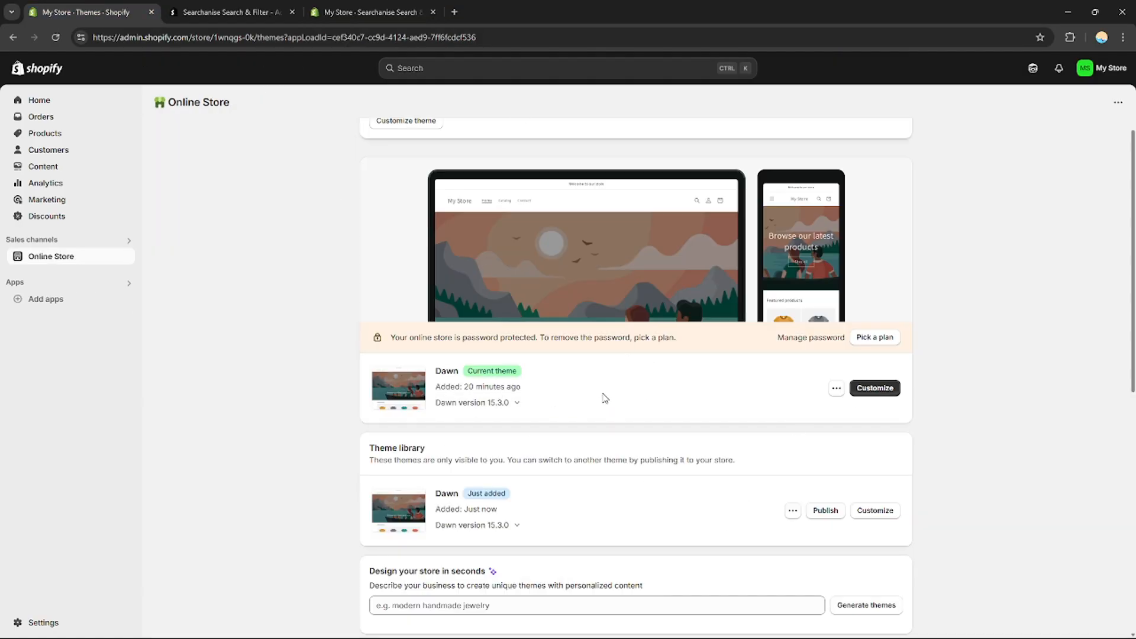
click(387, 9)
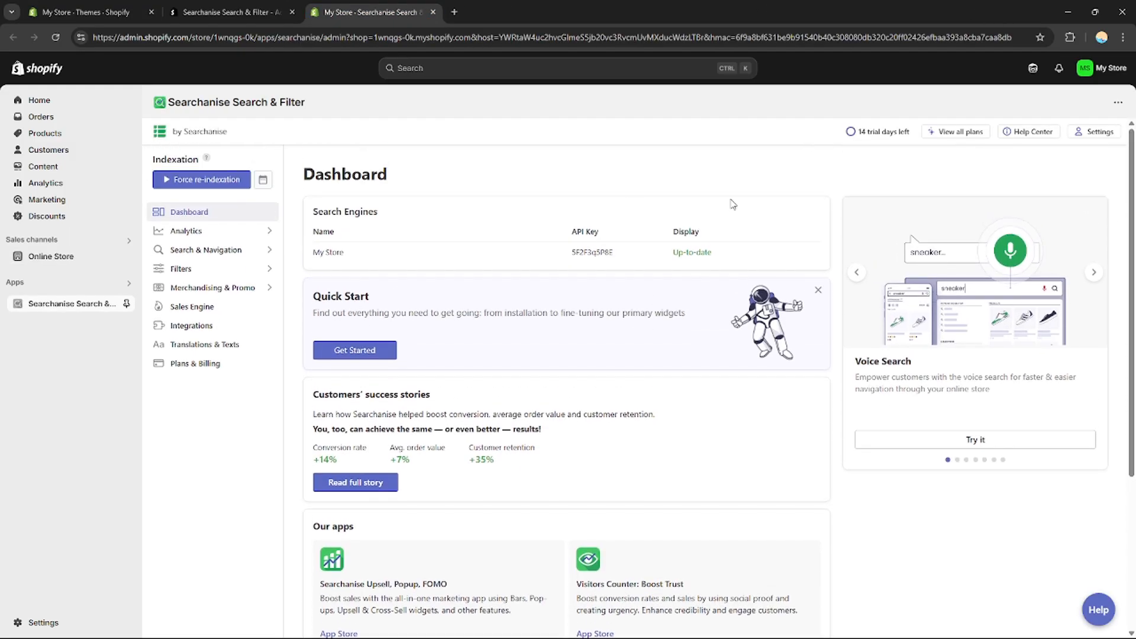
Look through the Search & Navigation pages: Instant search widget, Suggestions dictionary, Search results widget, Preferences, Synonyms and Stop words
click(218, 250)
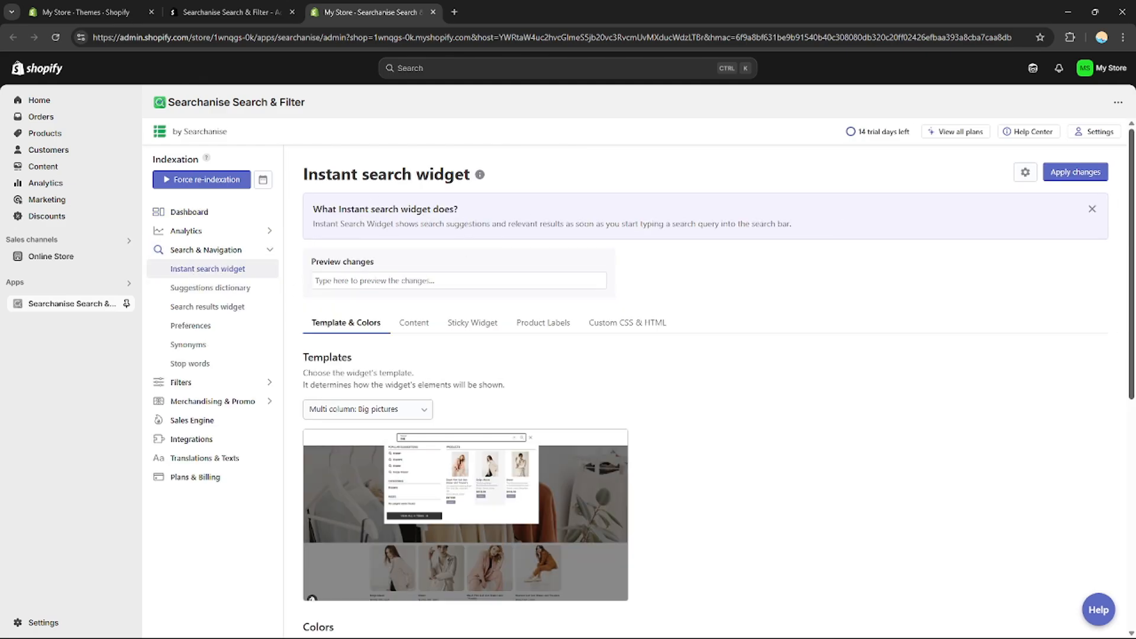
scroll(613, 215, down, 1)
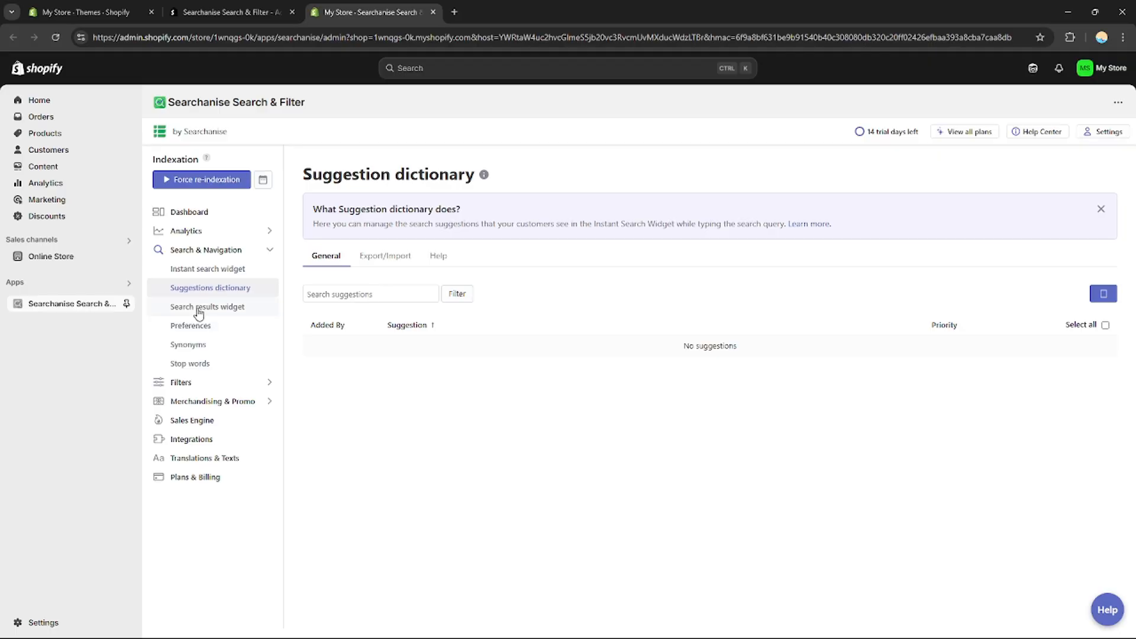
click(198, 308)
click(201, 329)
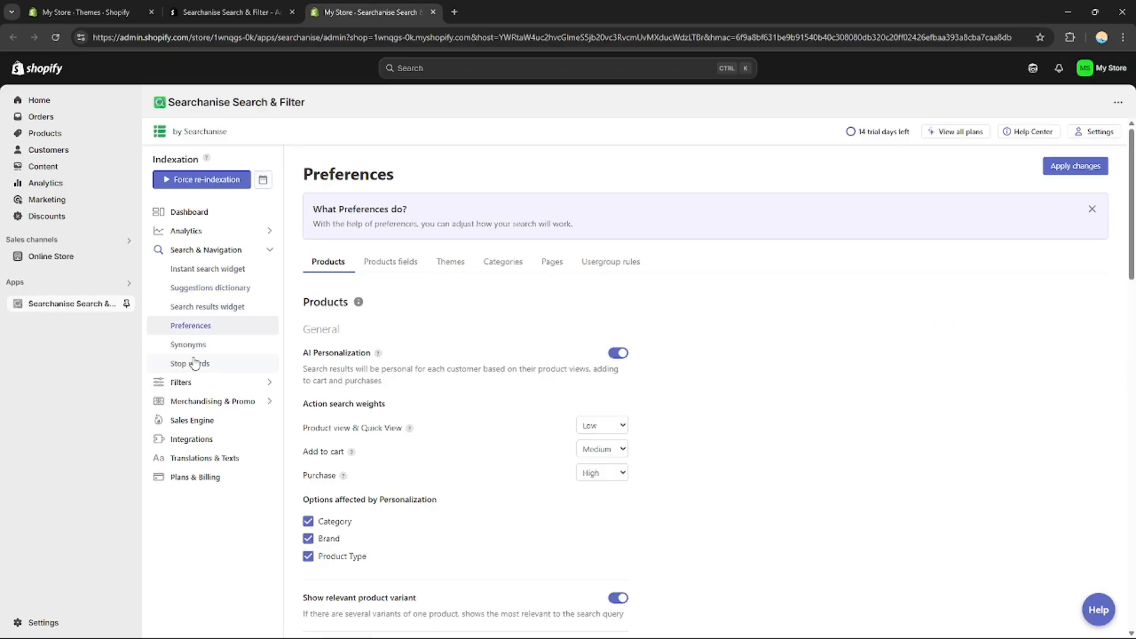
click(195, 348)
click(198, 368)
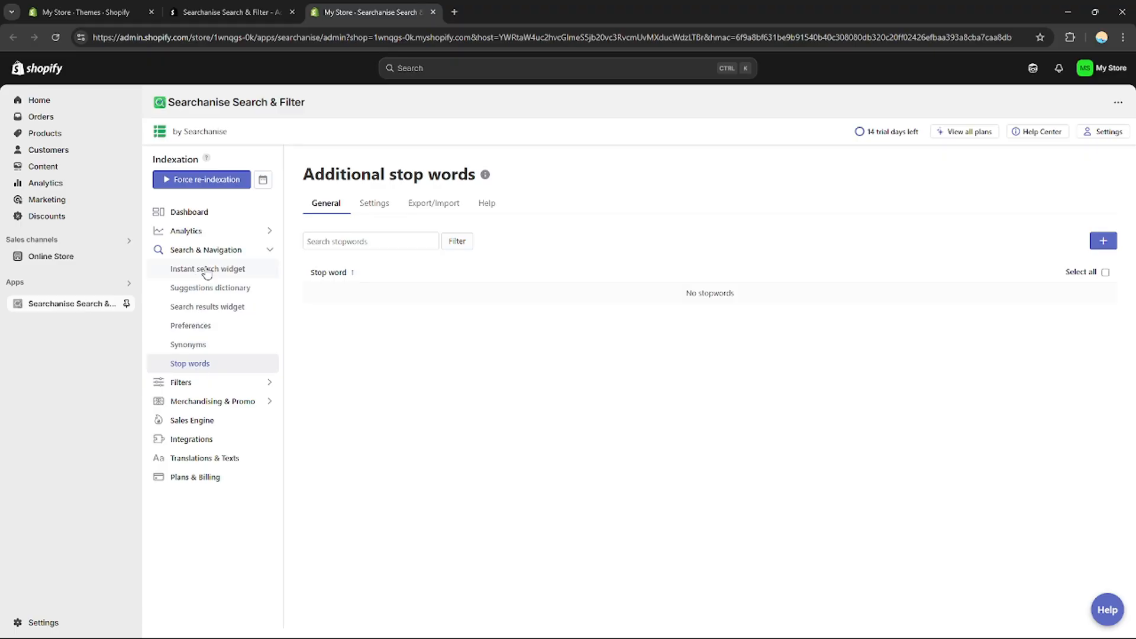
click(209, 329)
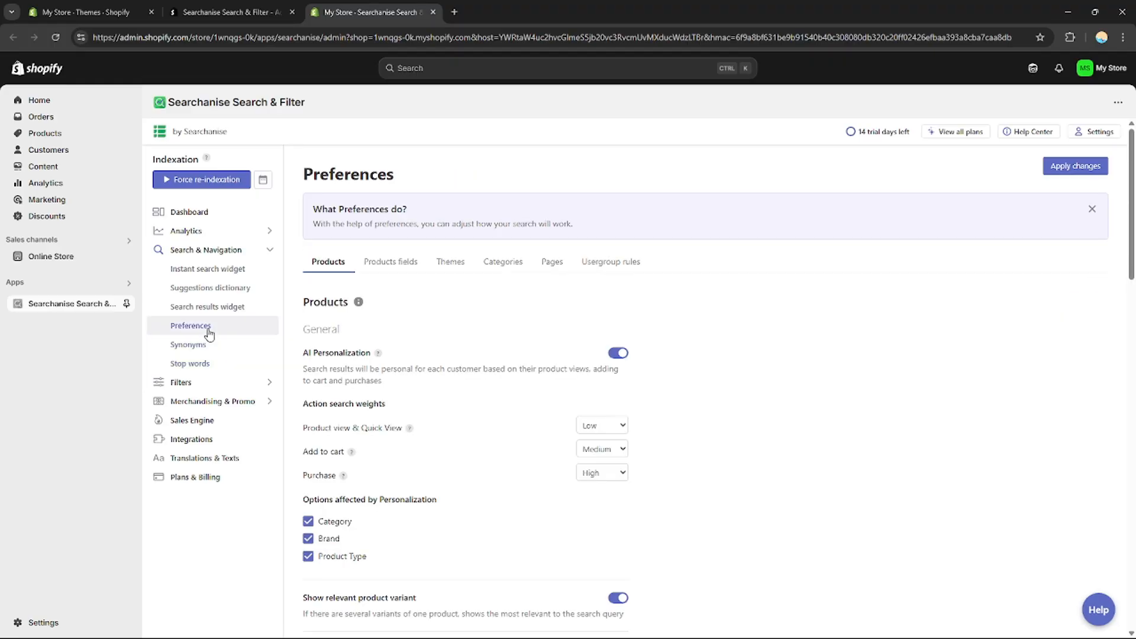
click(211, 308)
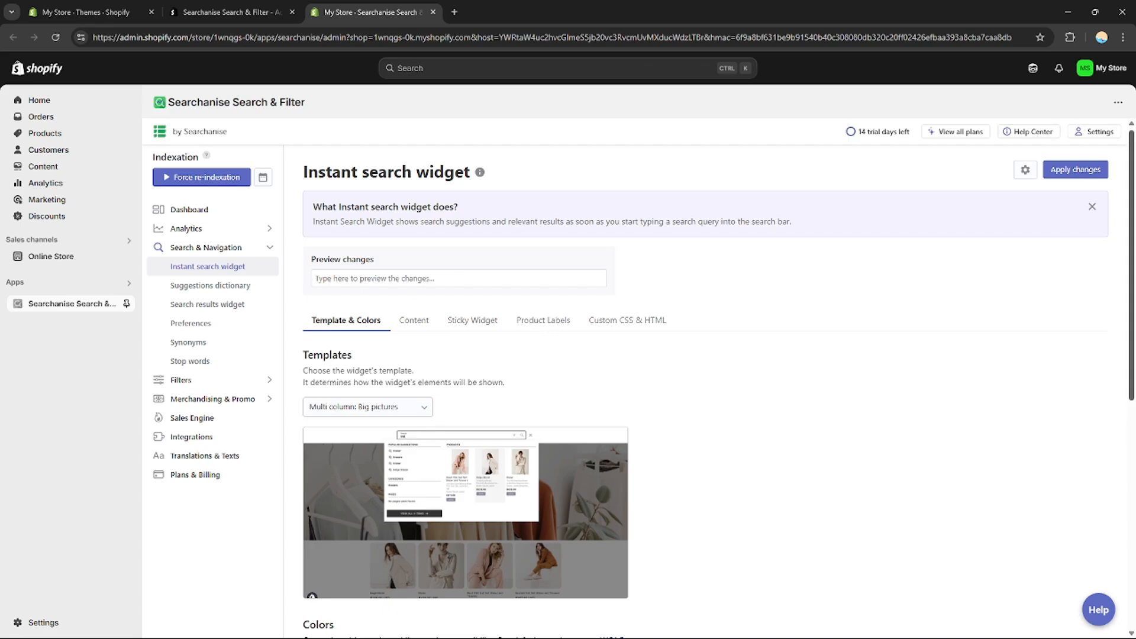
Try the single-column Modern dark template for the Instant search widget and check its preview
scroll(642, 382, down, 1)
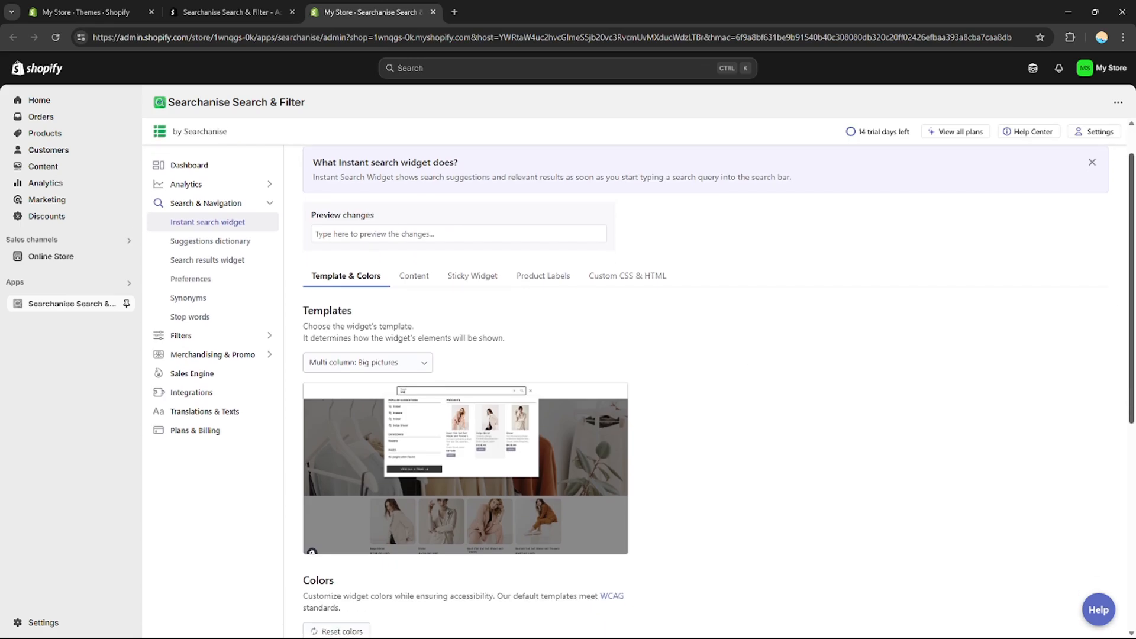
scroll(642, 390, down, 1)
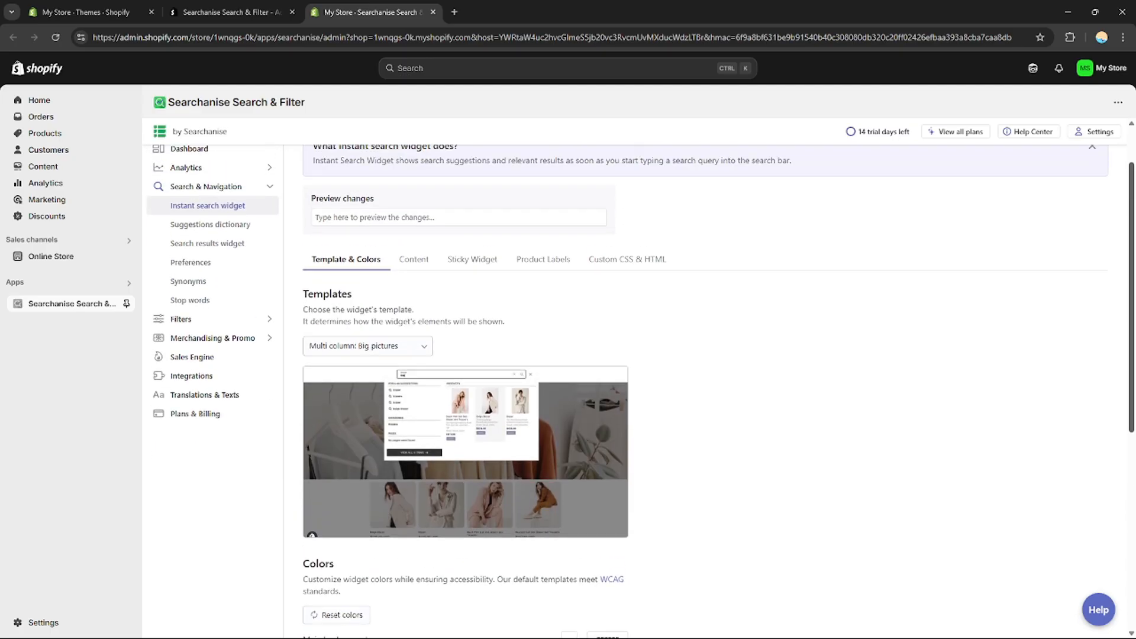
scroll(642, 391, down, 1)
scroll(642, 391, up, 1)
scroll(642, 391, down, 1)
scroll(642, 390, up, 1)
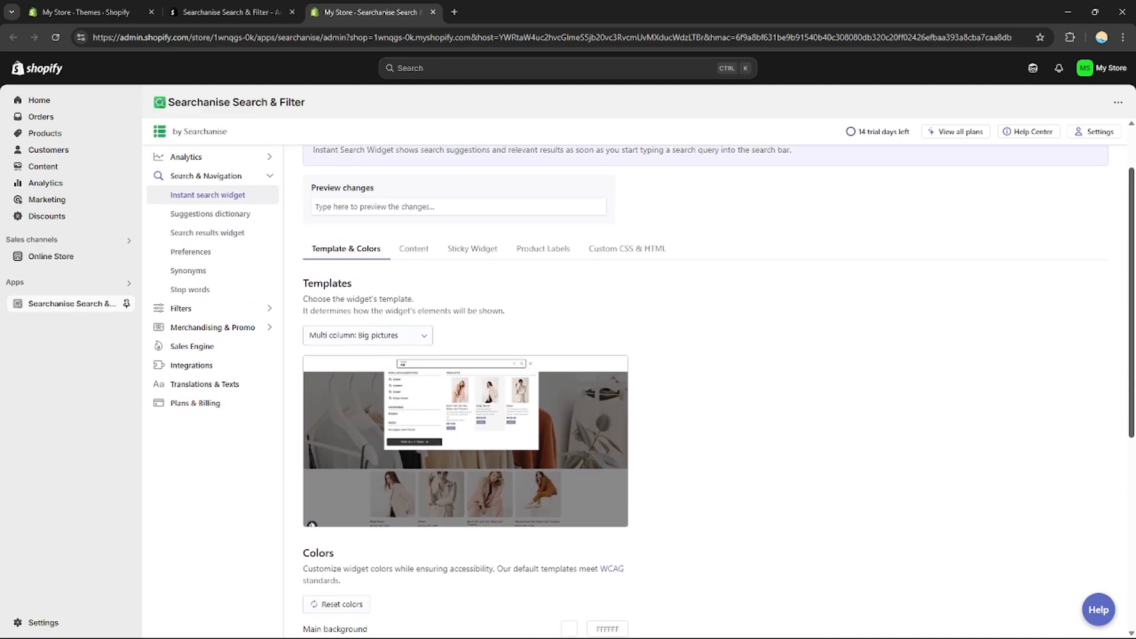
scroll(885, 361, down, 1)
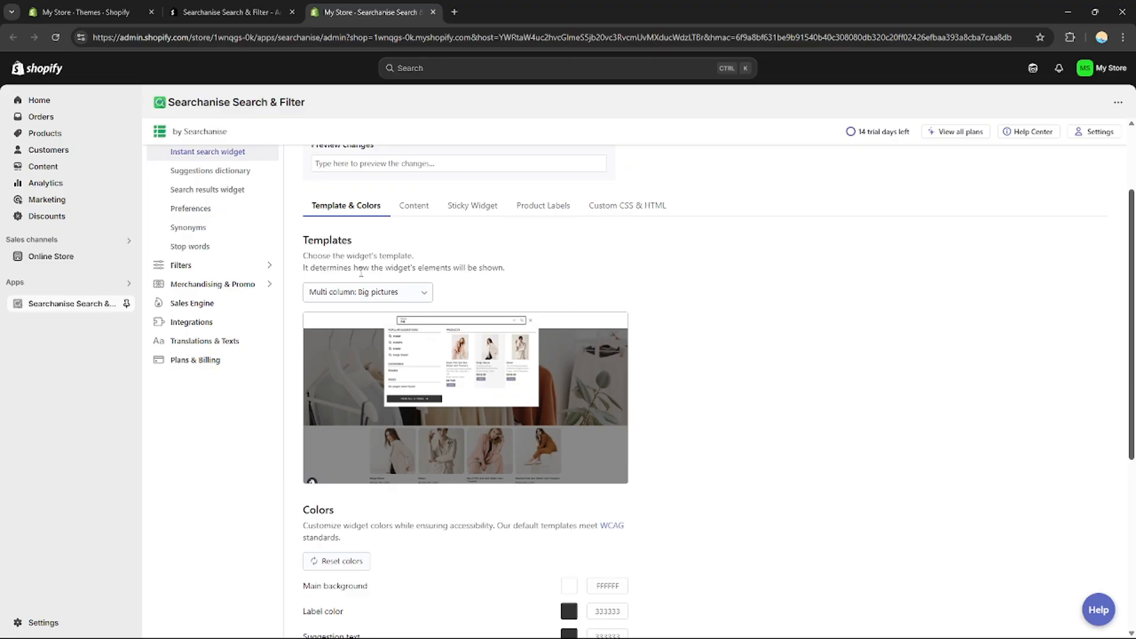
click(400, 296)
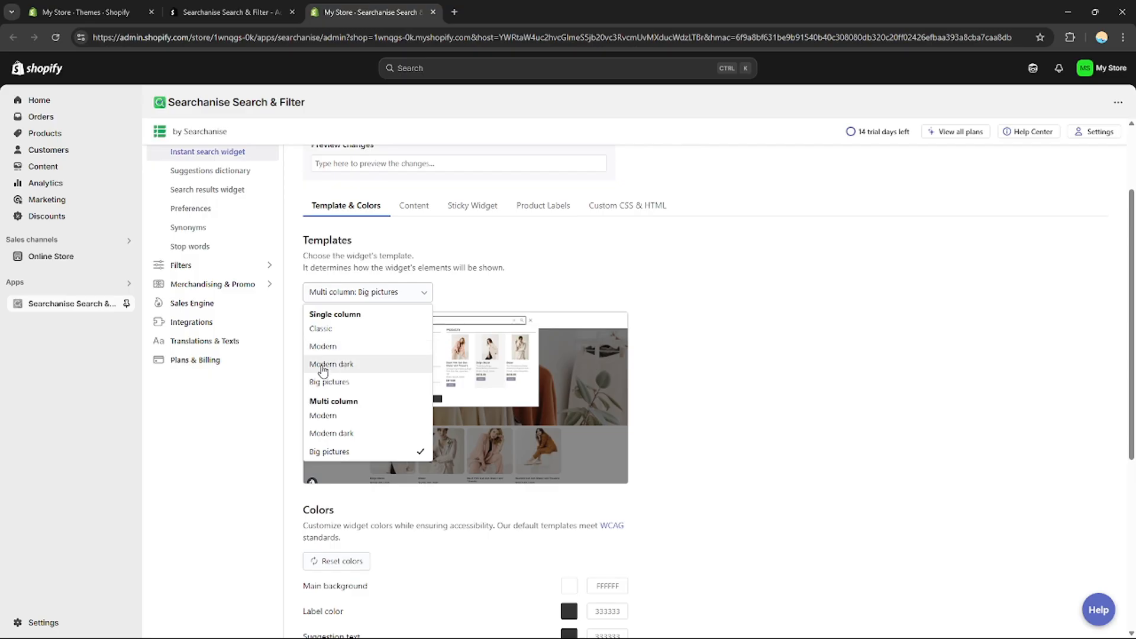
scroll(326, 366, down, 1)
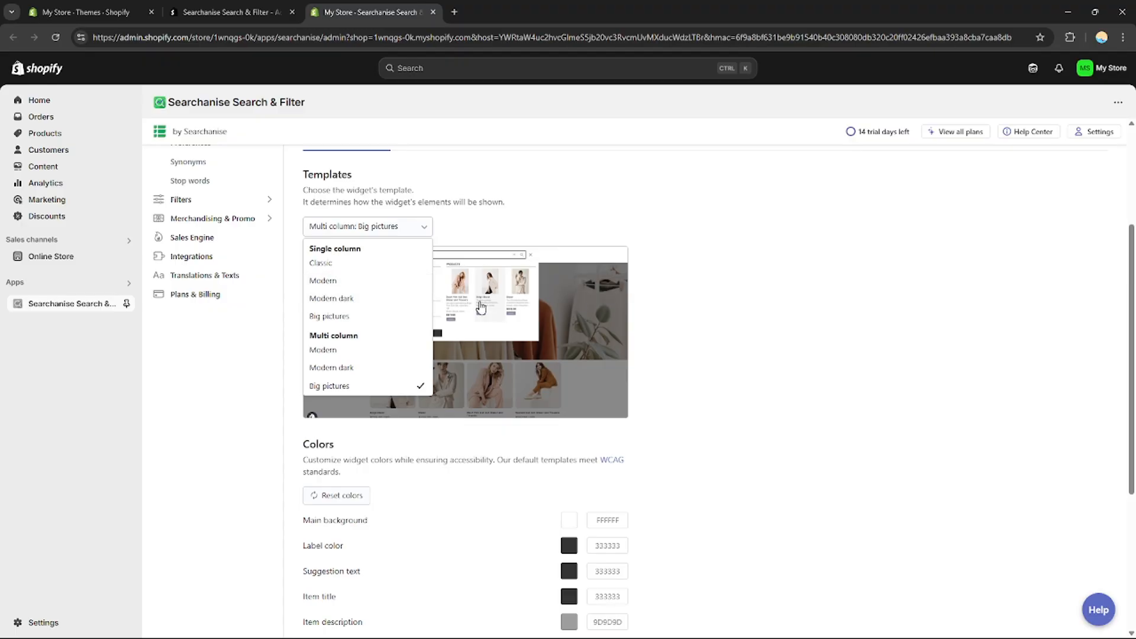
click(360, 298)
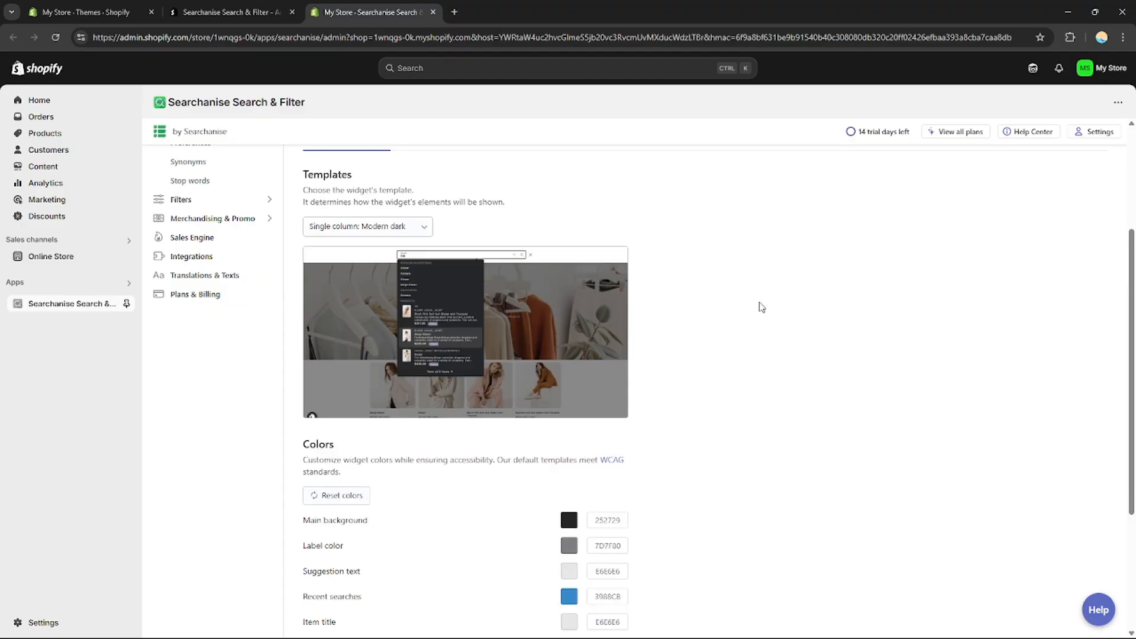
scroll(874, 315, up, 1)
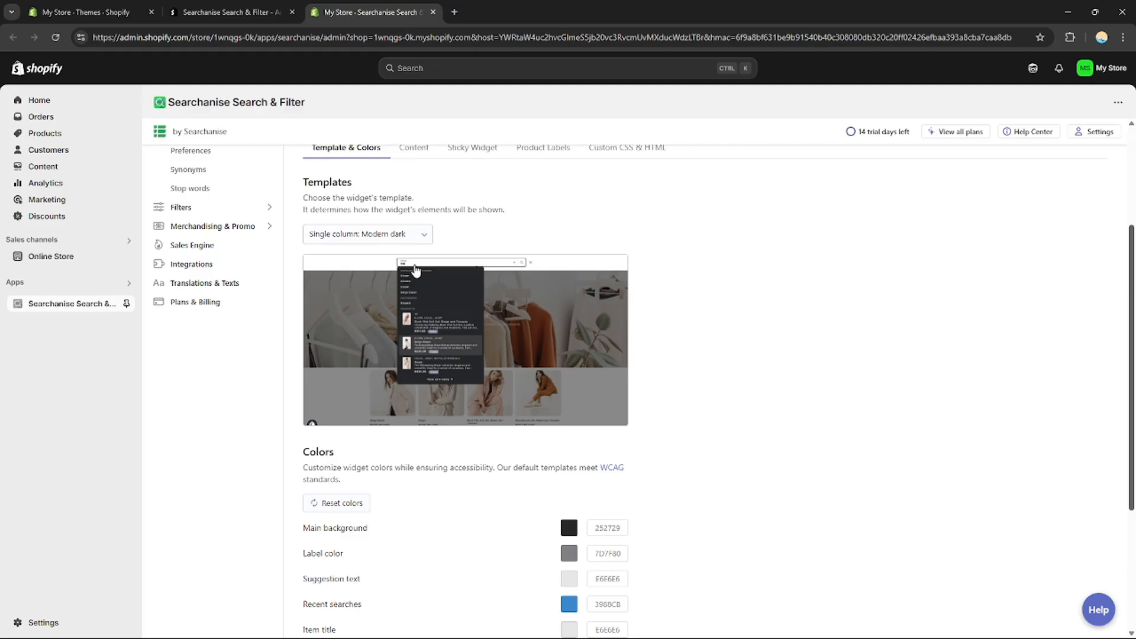
Preview the single-column Big pictures template, and set the Instant search widget's template to multi-column Modern
click(372, 238)
click(343, 325)
click(385, 240)
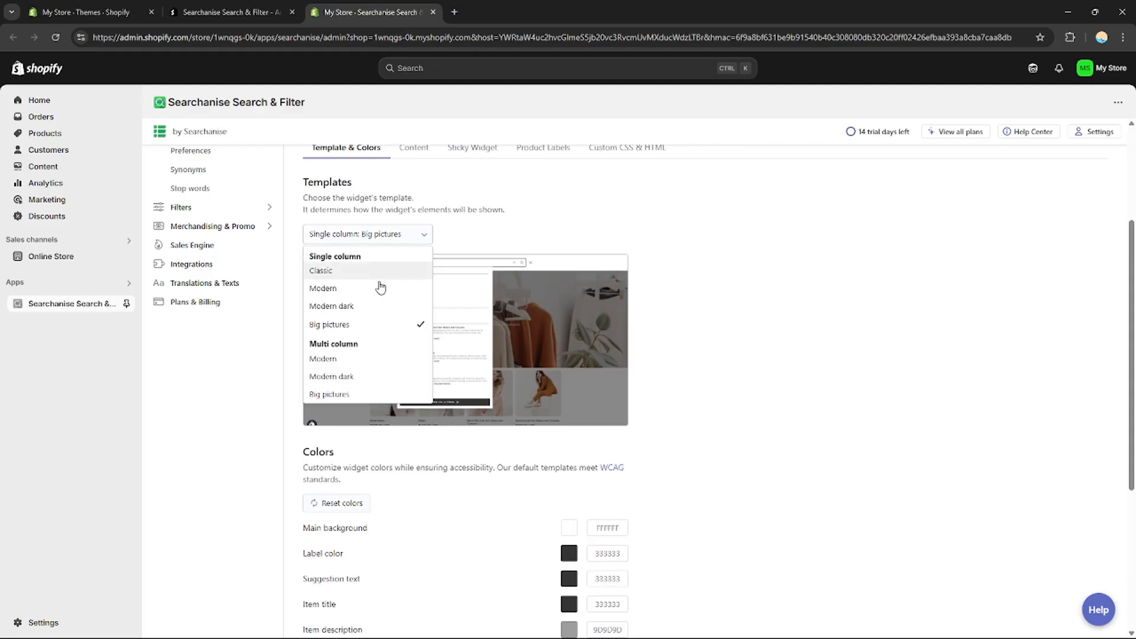
click(499, 335)
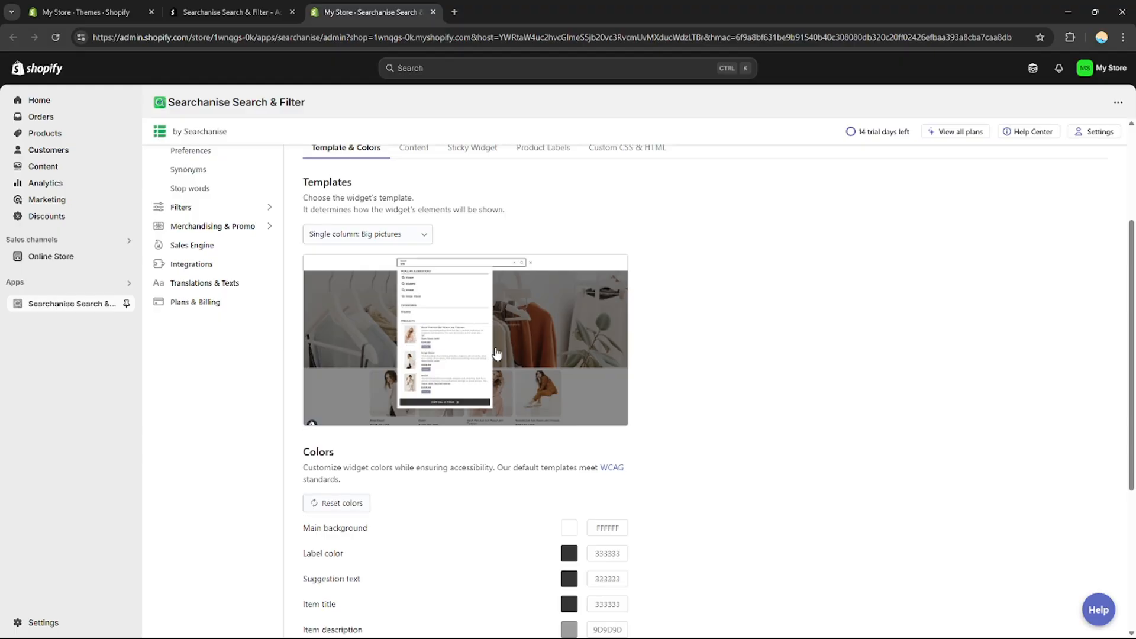
click(376, 239)
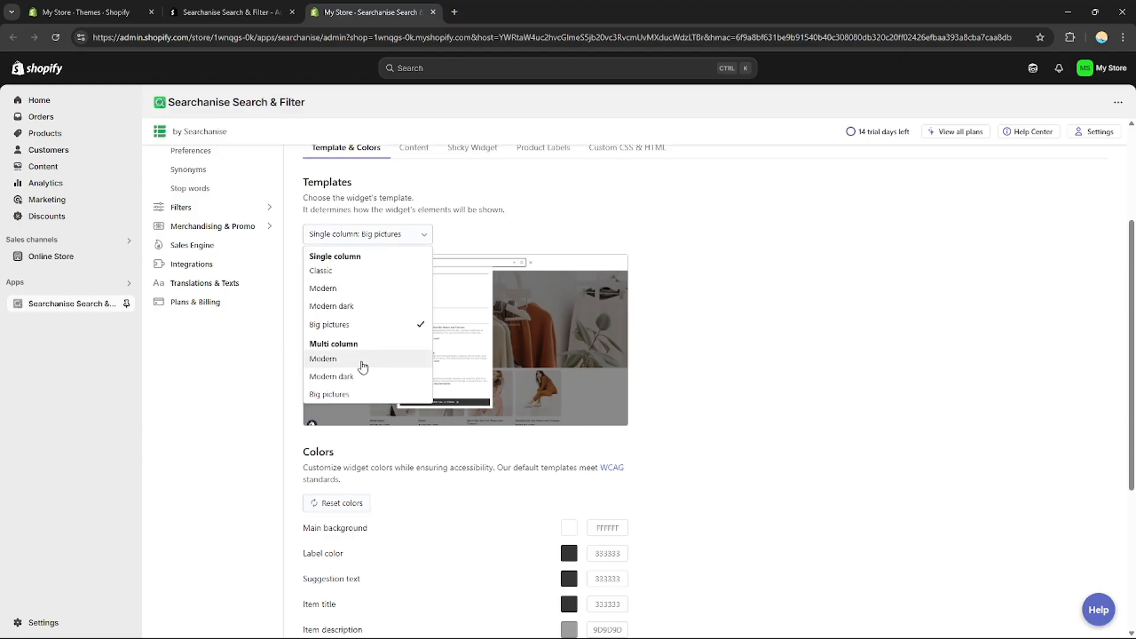
click(340, 357)
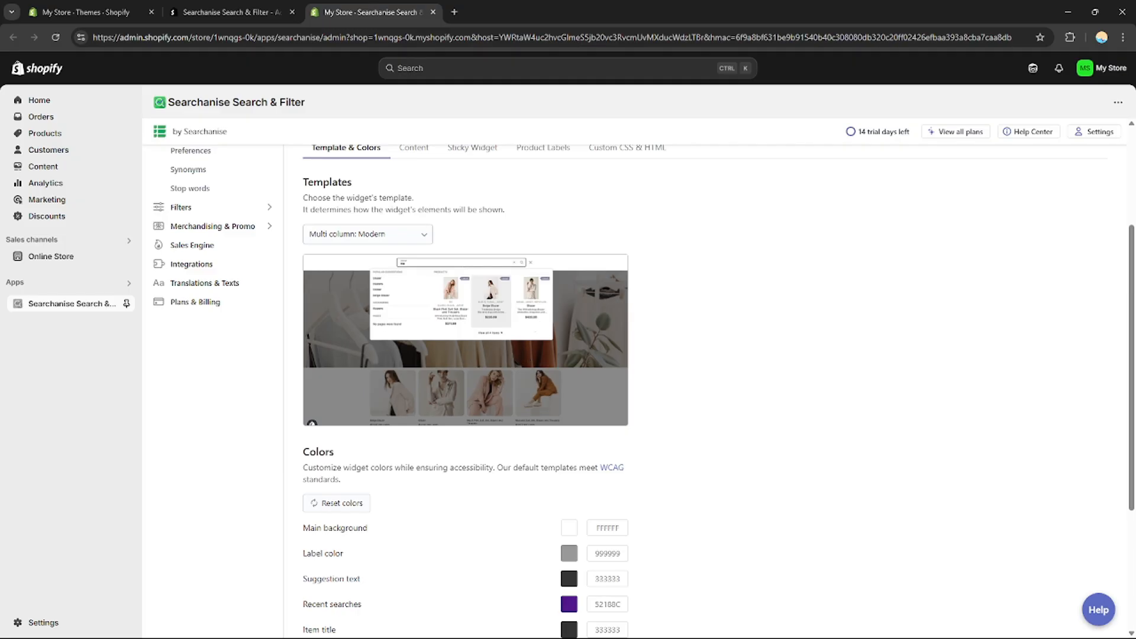
Examine the widget's color settings and the color pickers for recent searches, label color and main background
scroll(645, 390, down, 4)
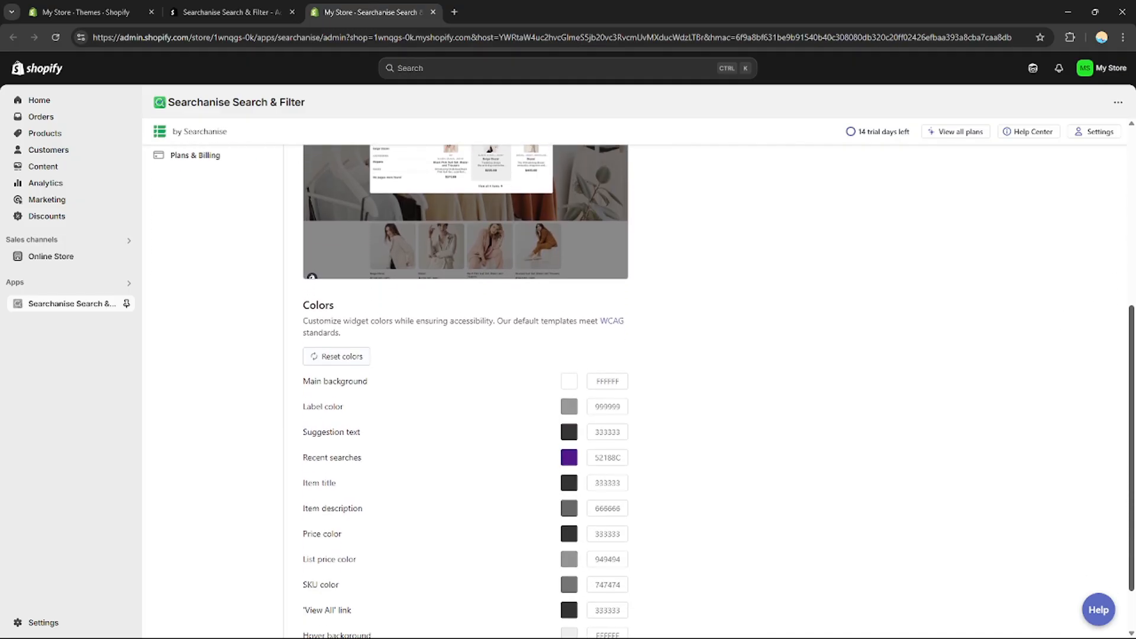
scroll(645, 391, up, 2)
scroll(645, 391, down, 2)
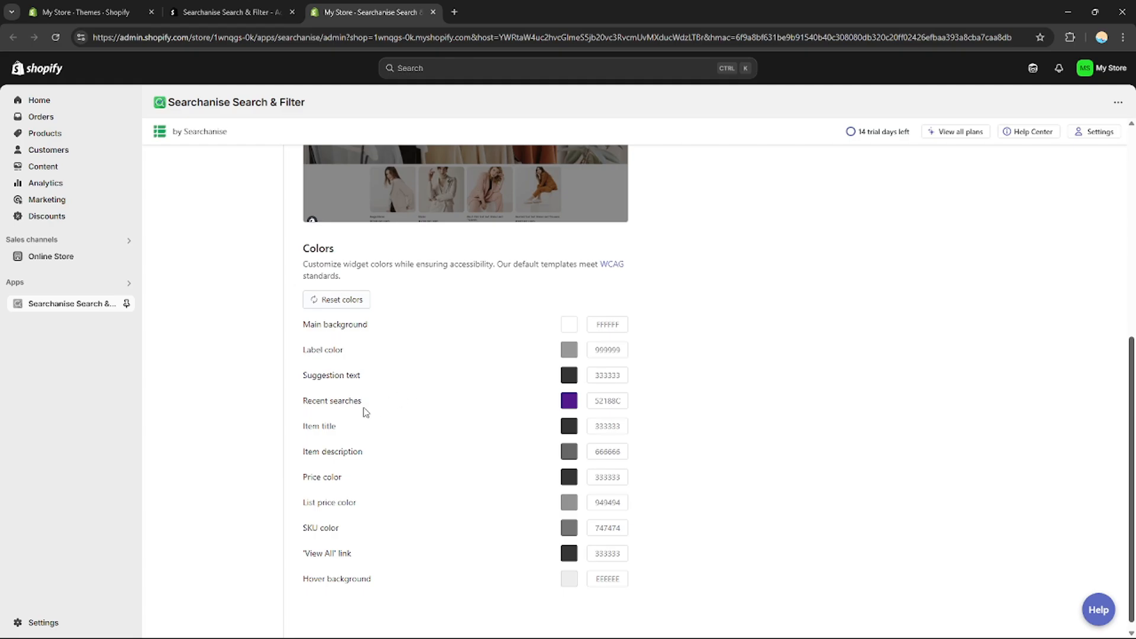
drag(1131, 454, 1127, 460)
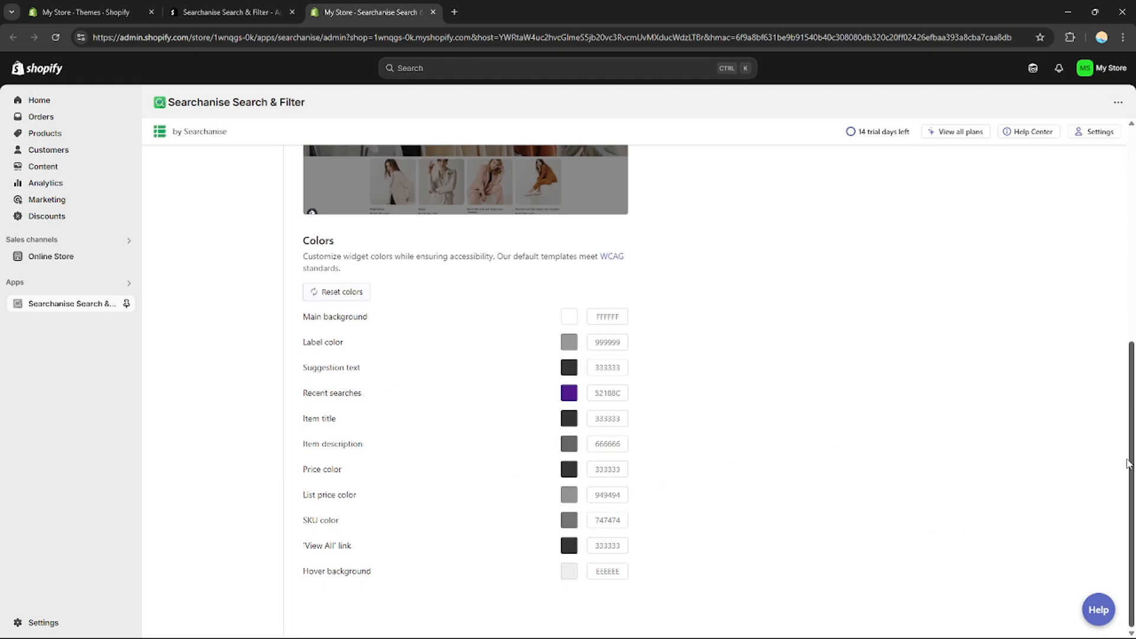
click(569, 394)
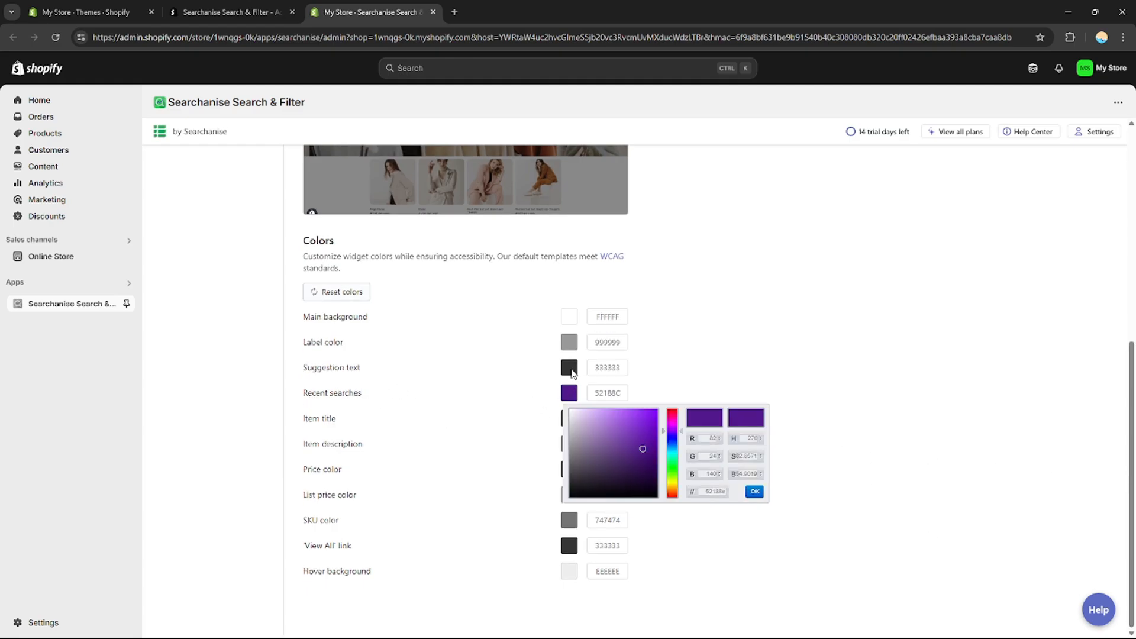
click(569, 346)
click(570, 318)
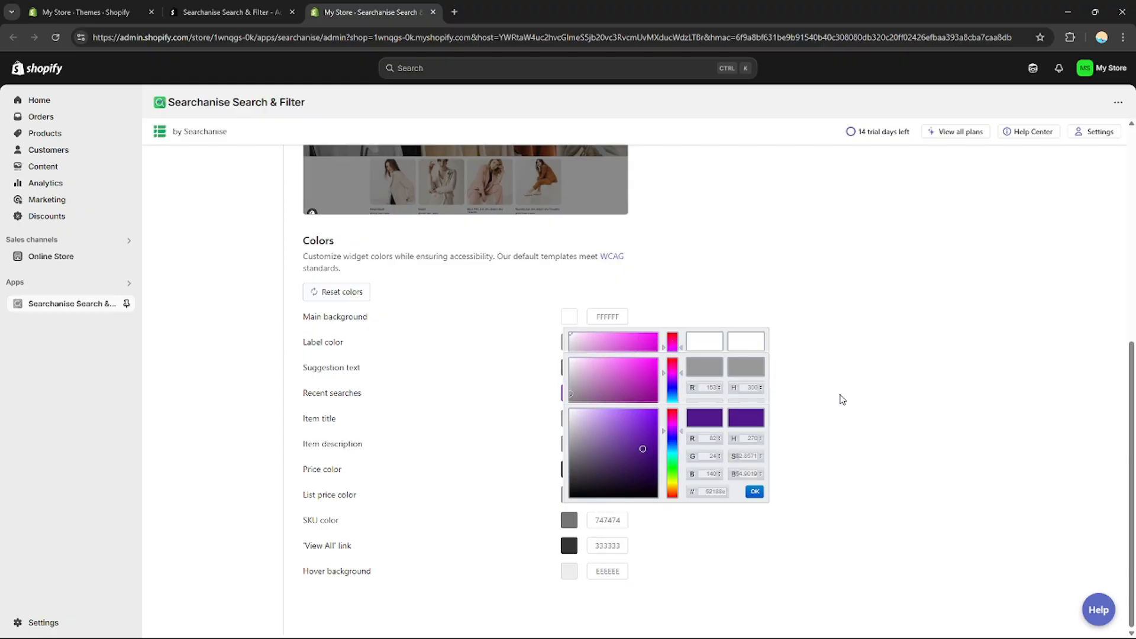
click(1131, 411)
scroll(401, 329, up, 6)
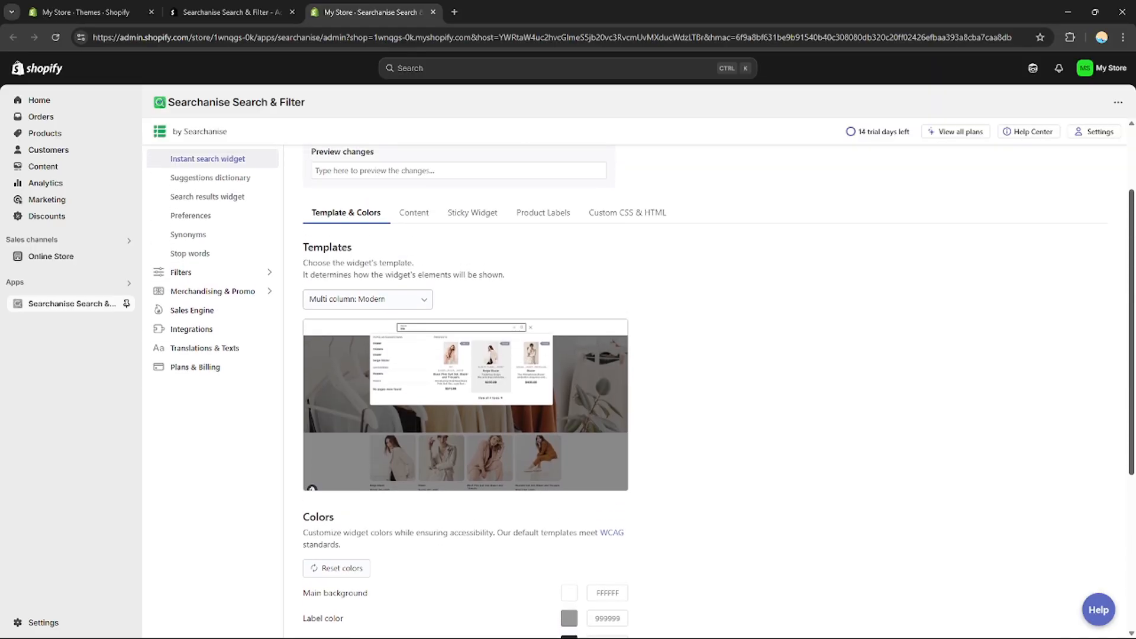
Review the Instant search widget's content settings for products and search suggestions
click(417, 274)
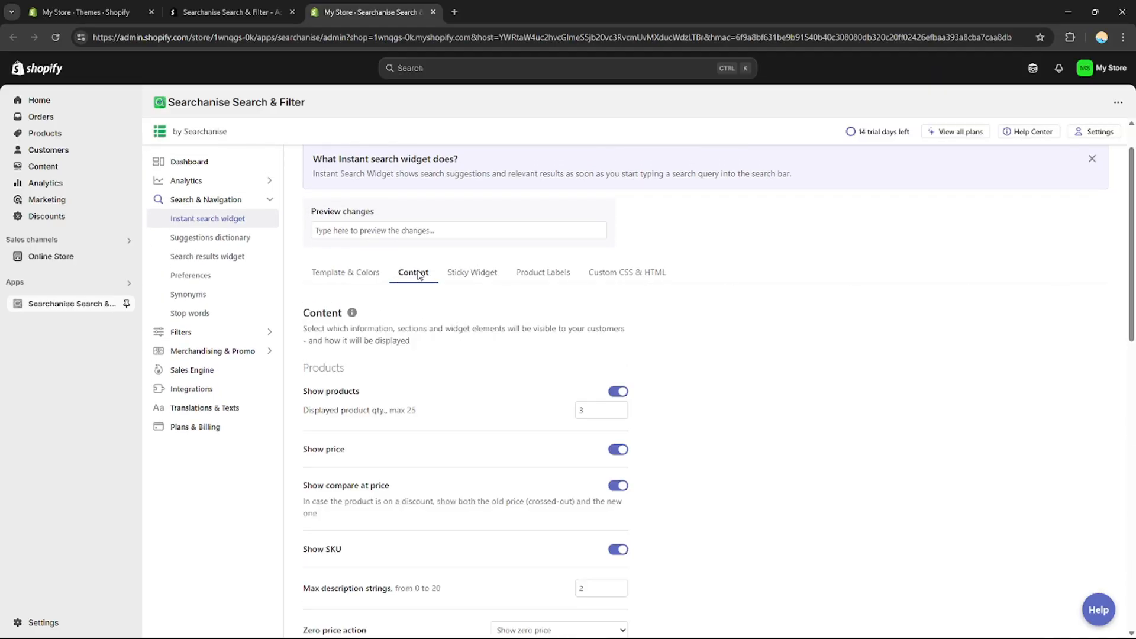
scroll(827, 334, down, 2)
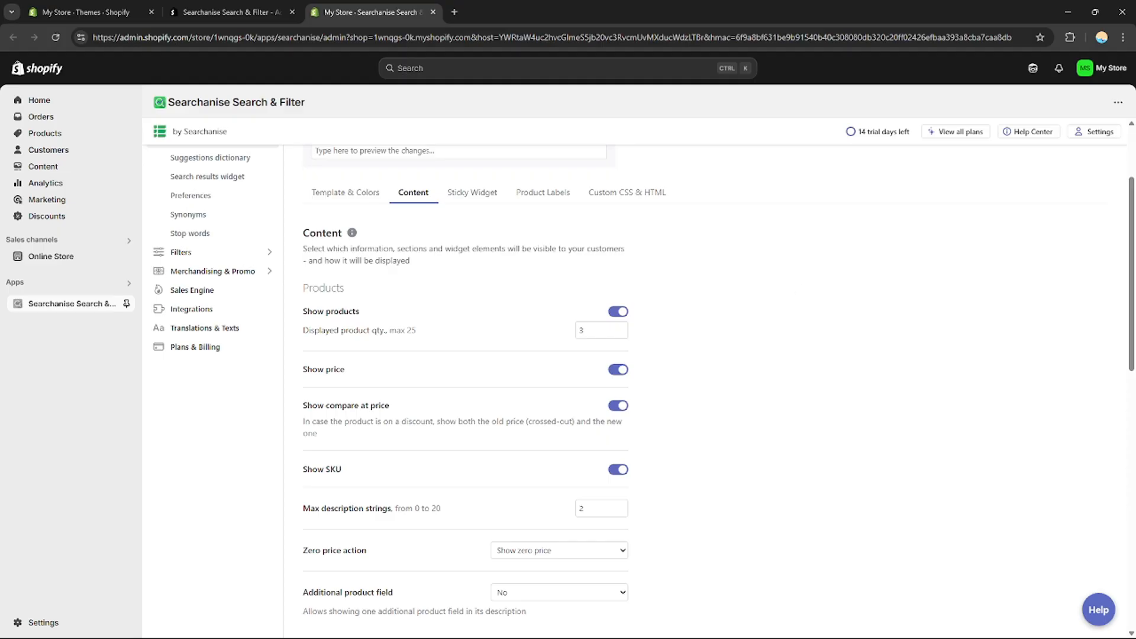
scroll(1104, 282, down, 1)
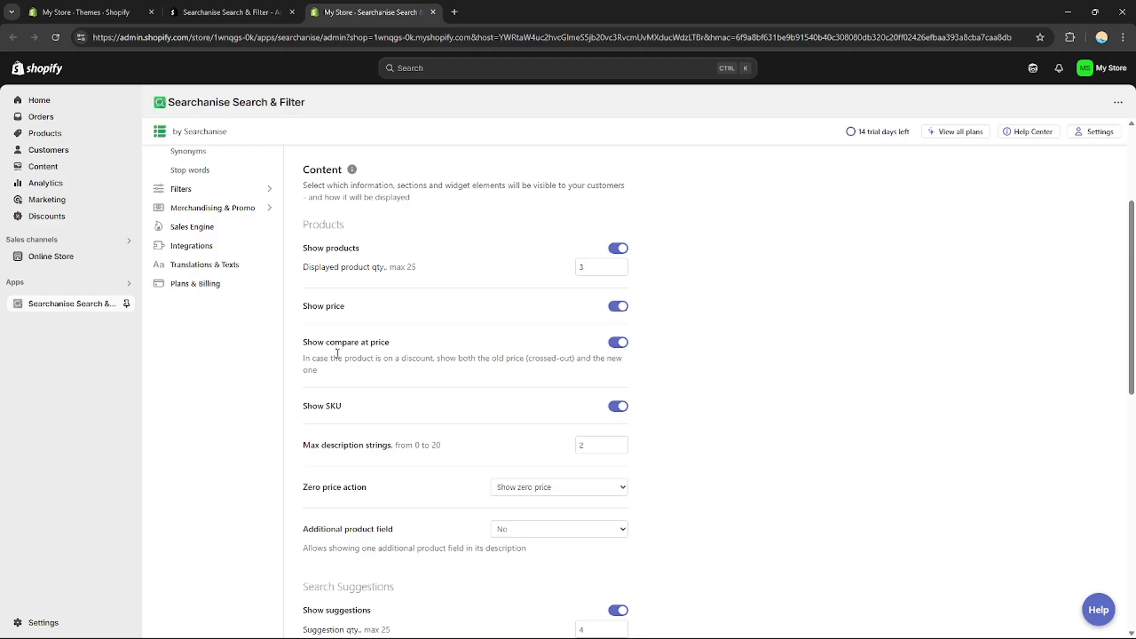
scroll(464, 390, down, 3)
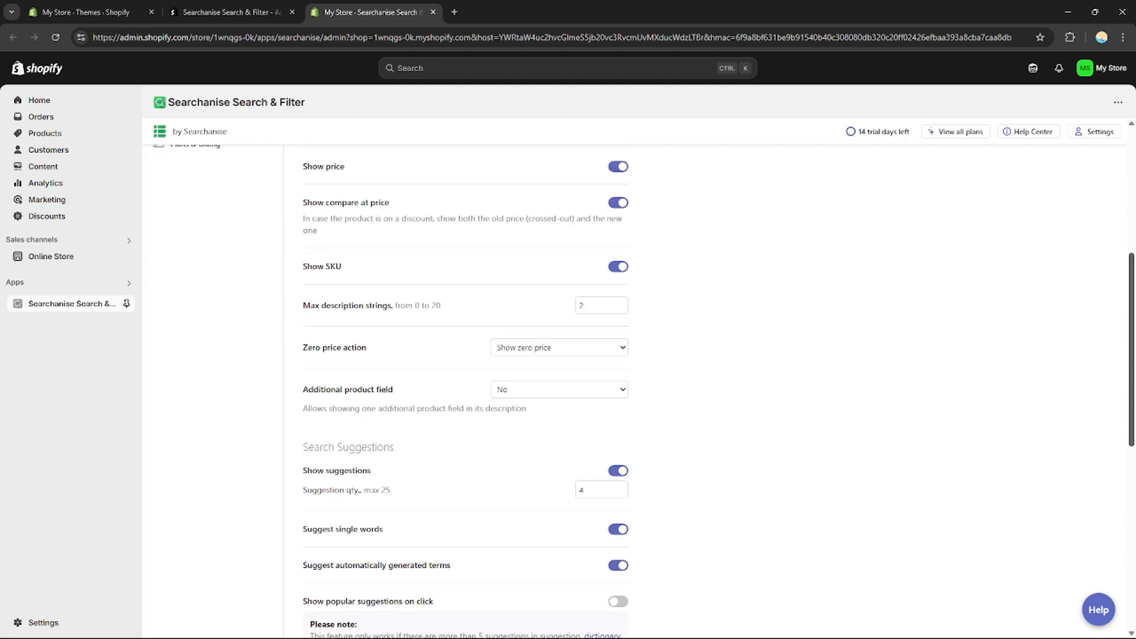
scroll(286, 320, down, 1)
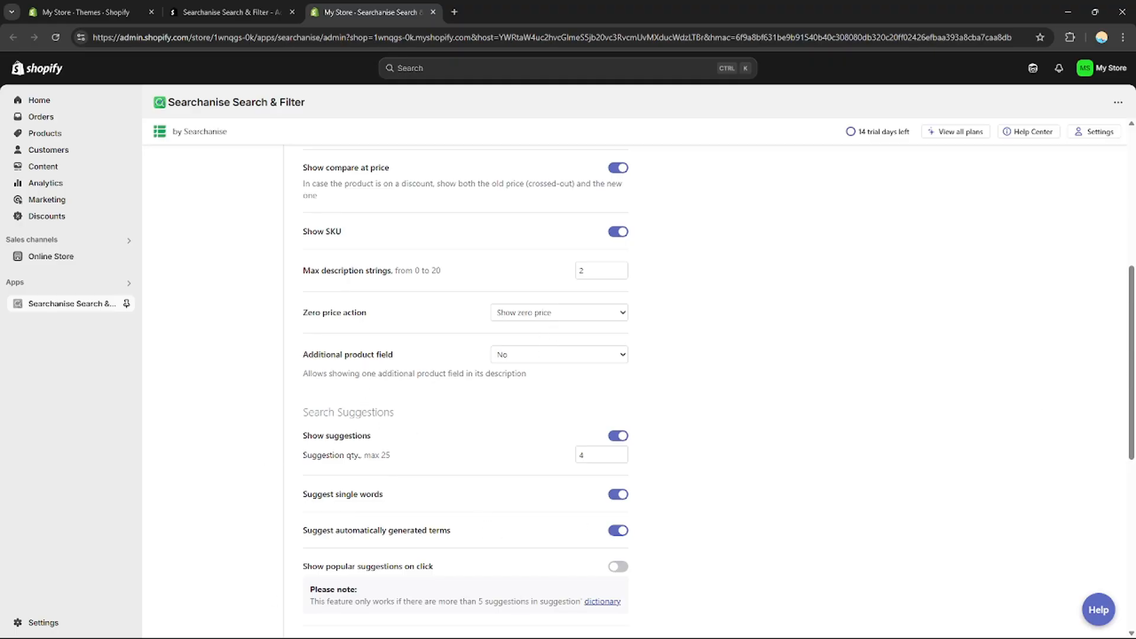
scroll(487, 237, up, 5)
Try the Bottom-left, Top-right and Top-left positions for the Sticky Widget and return it to Bottom-right
click(472, 218)
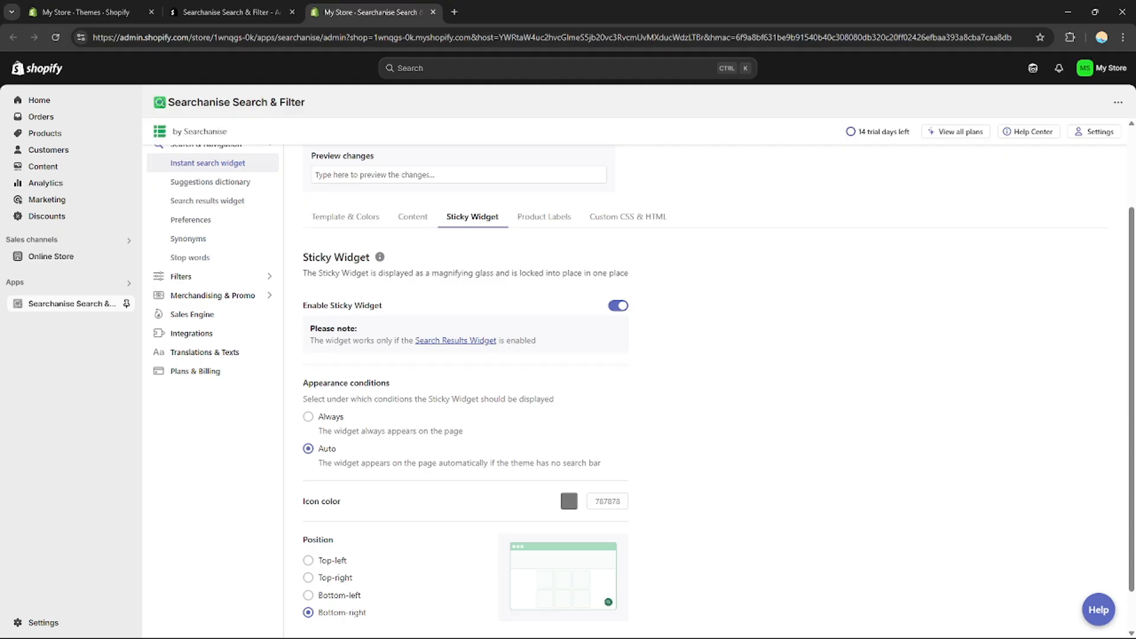
scroll(954, 423, down, 1)
scroll(1028, 430, down, 1)
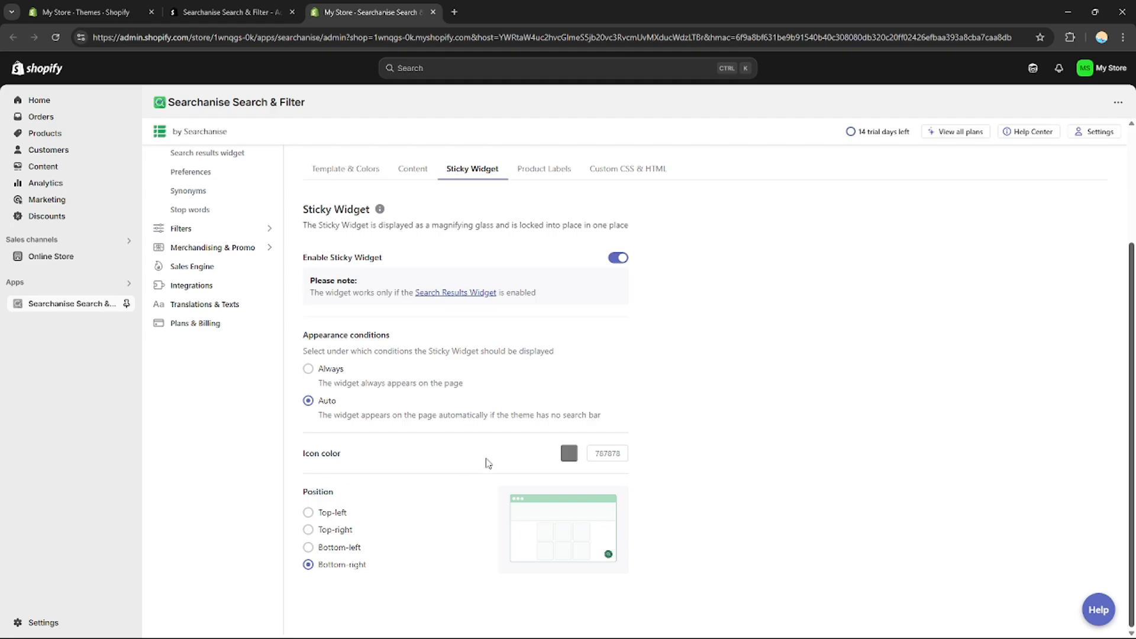
click(308, 548)
click(309, 531)
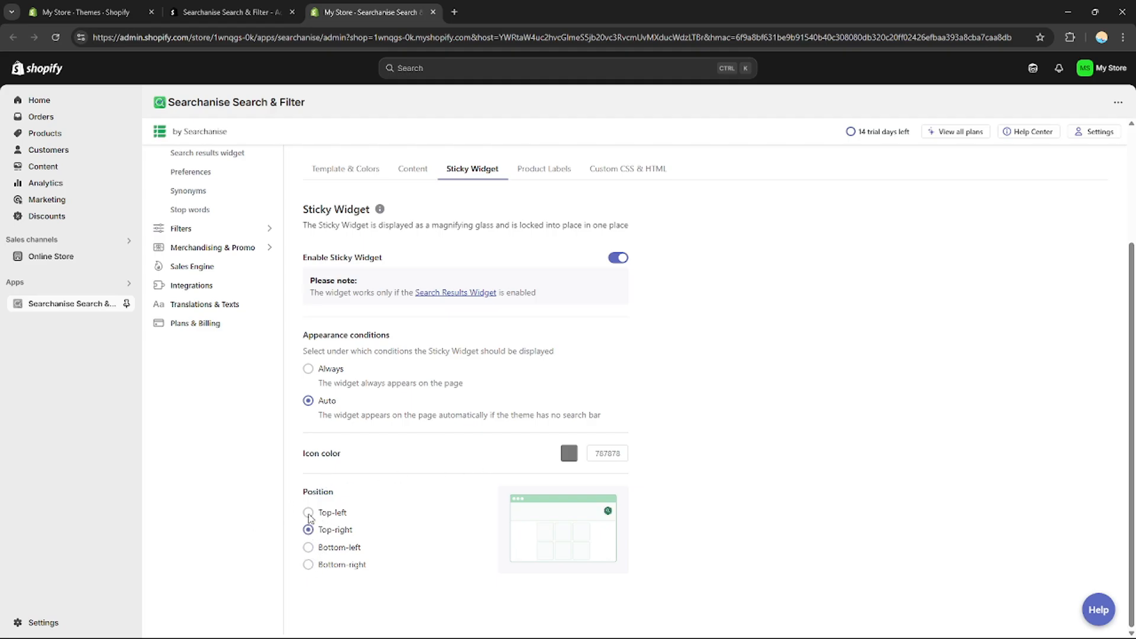
click(308, 514)
click(308, 531)
click(309, 548)
click(309, 565)
Enable the Discount Label in the widget's product labels and look over its label text and color options
scroll(637, 391, up, 2)
click(538, 283)
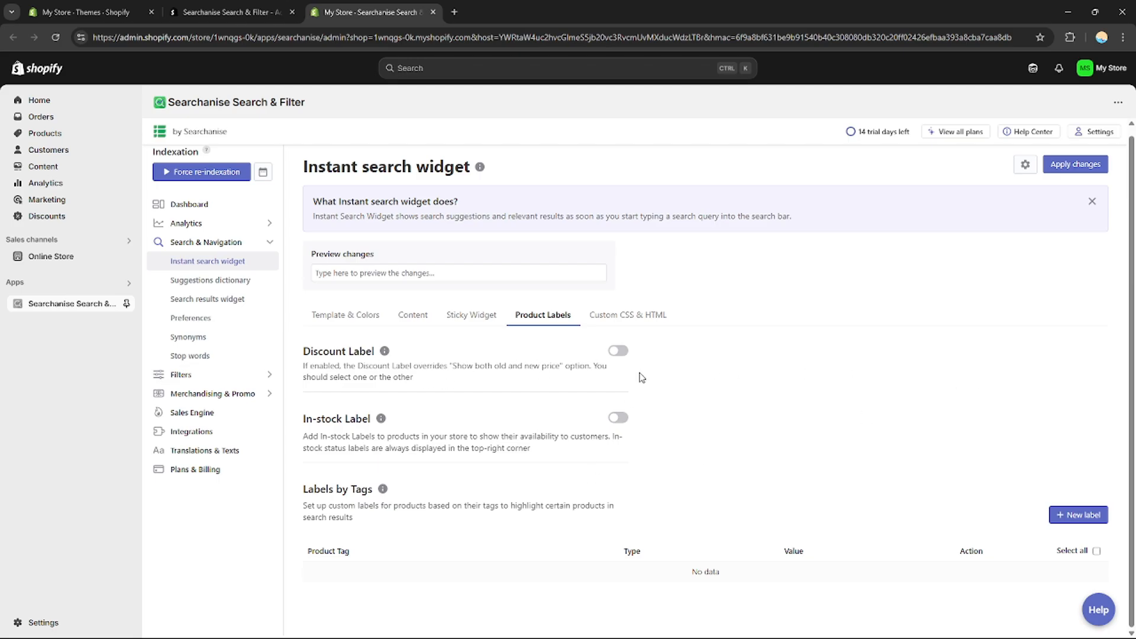
click(617, 354)
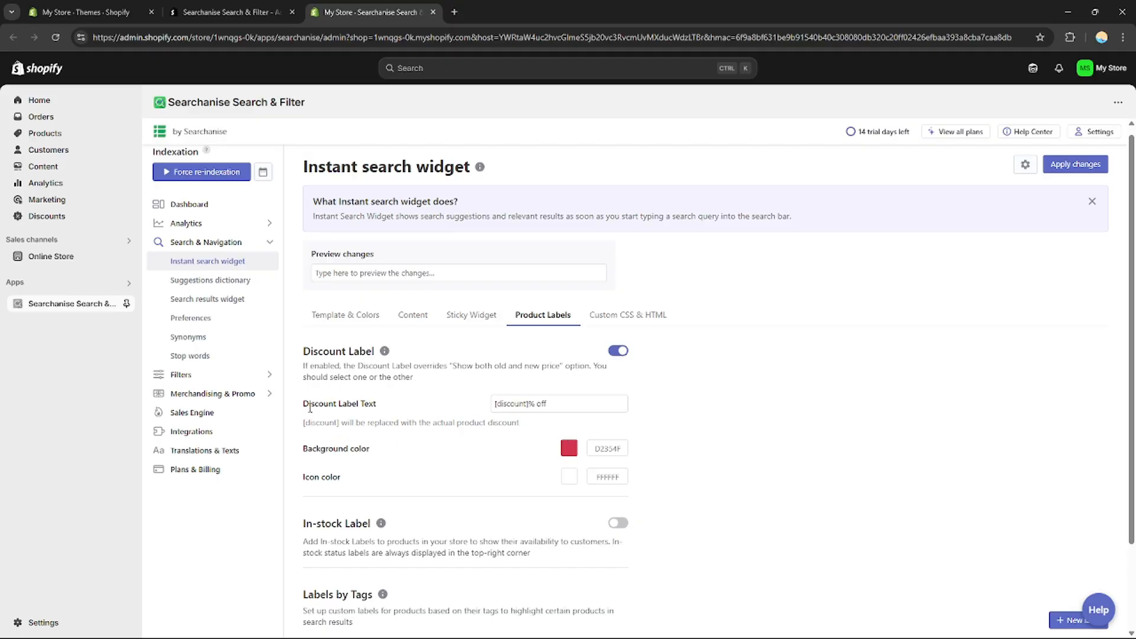
drag(309, 407, 380, 409)
click(380, 410)
click(534, 406)
scroll(558, 451, down, 2)
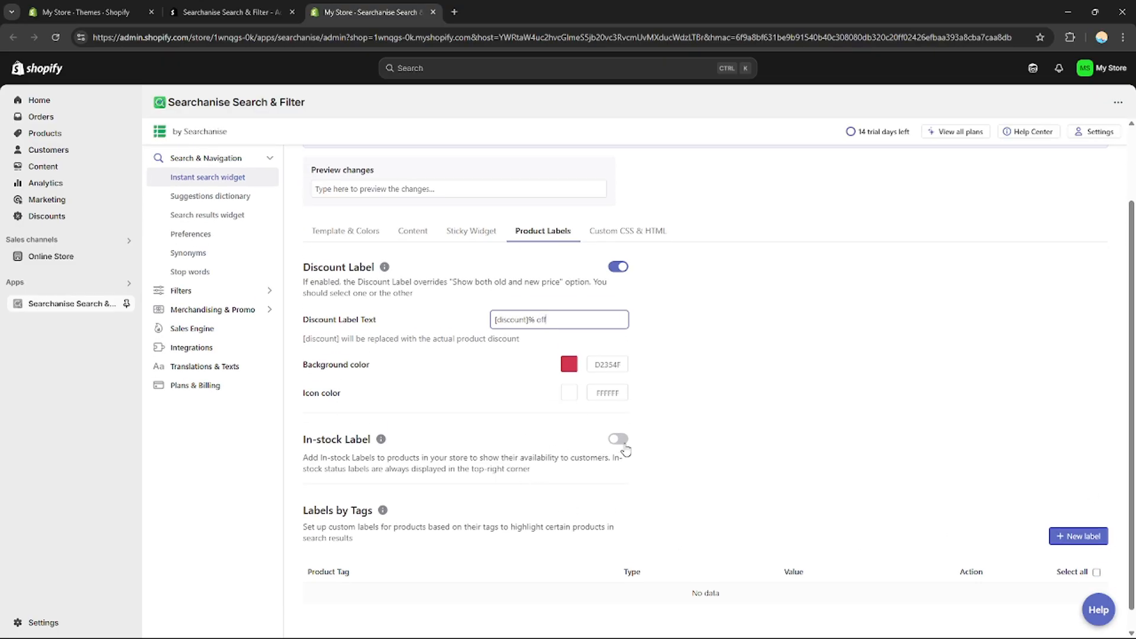
Enable the In-stock Label in the Instant search widget's product labels and look over its In stock, Pre-Order and Out of stock texts
click(619, 440)
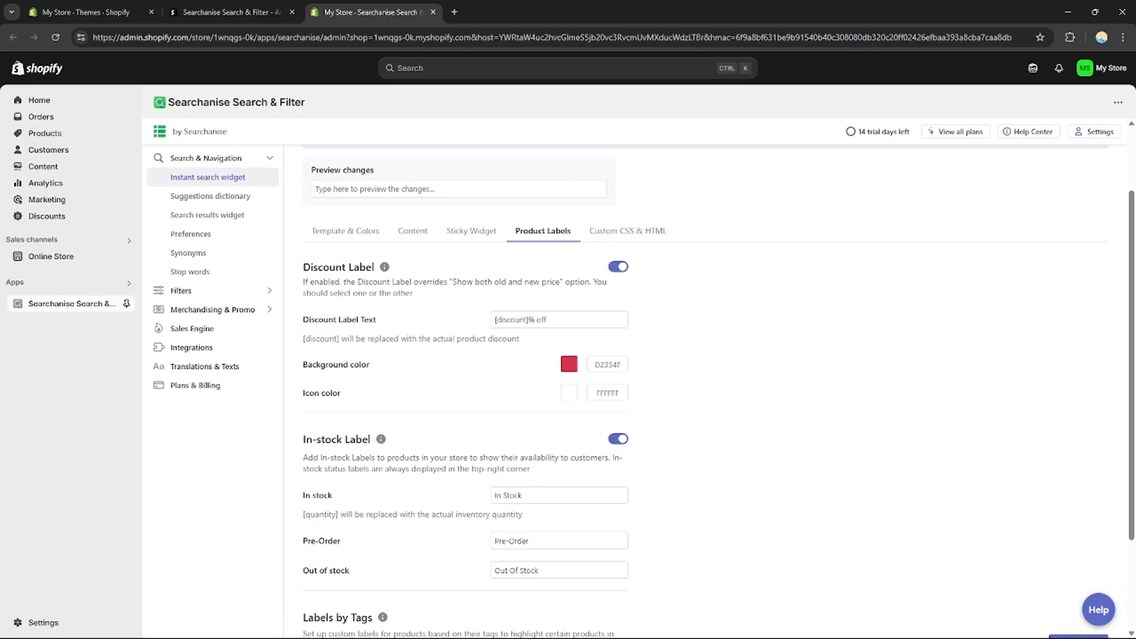
scroll(644, 389, down, 3)
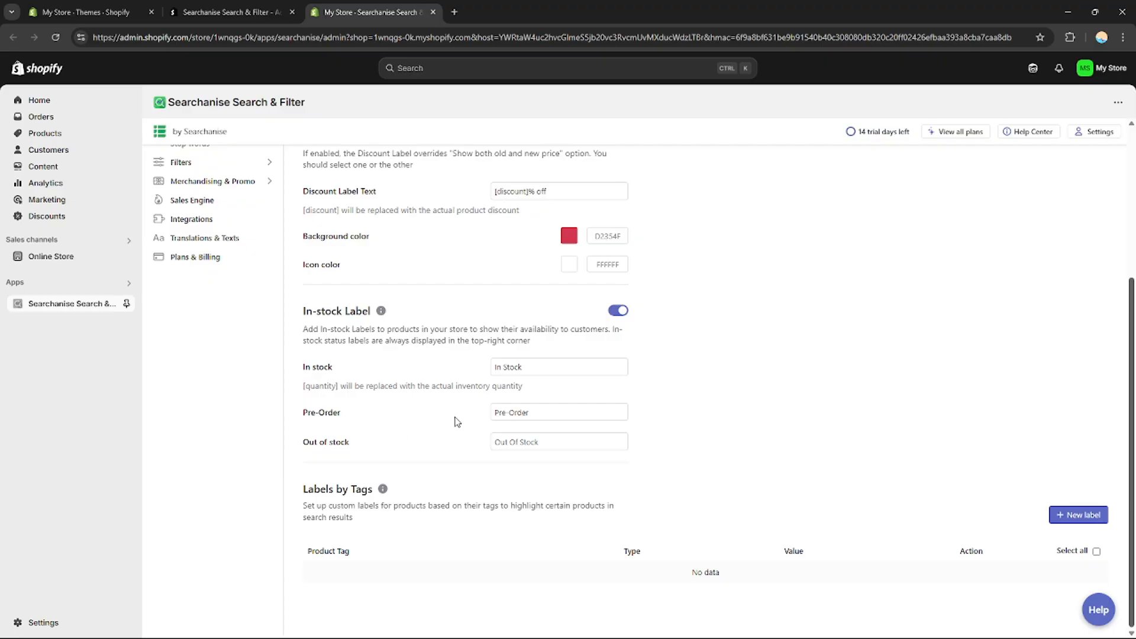
click(542, 370)
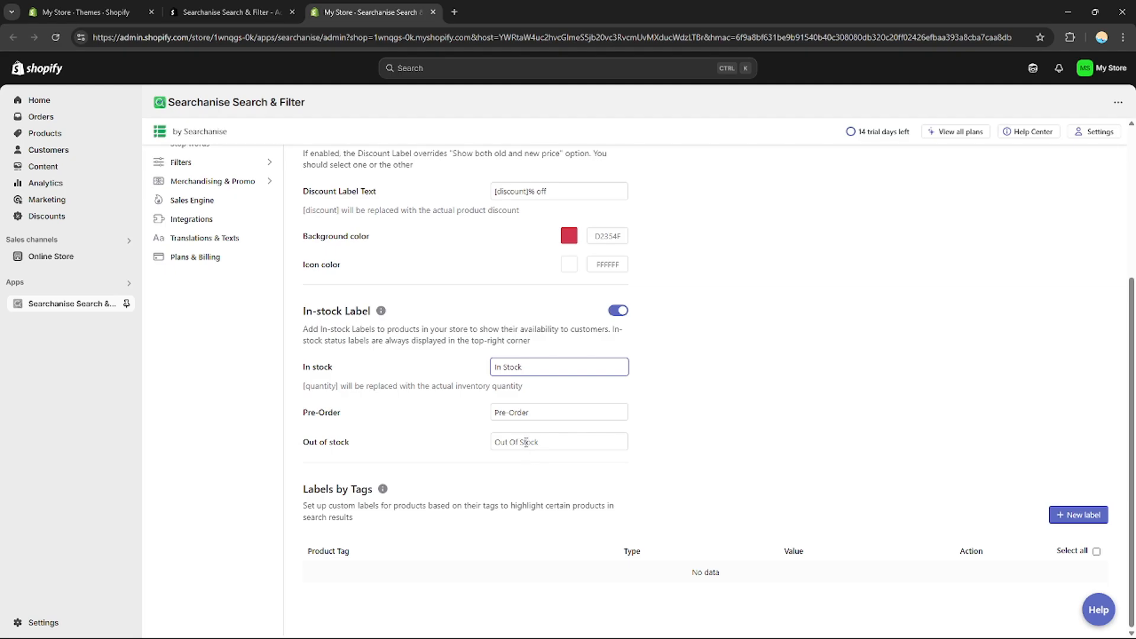
click(438, 427)
mouse_move(1131, 378)
mouse_down()
mouse_move(1131, 256)
mouse_move(1131, 379)
mouse_up()
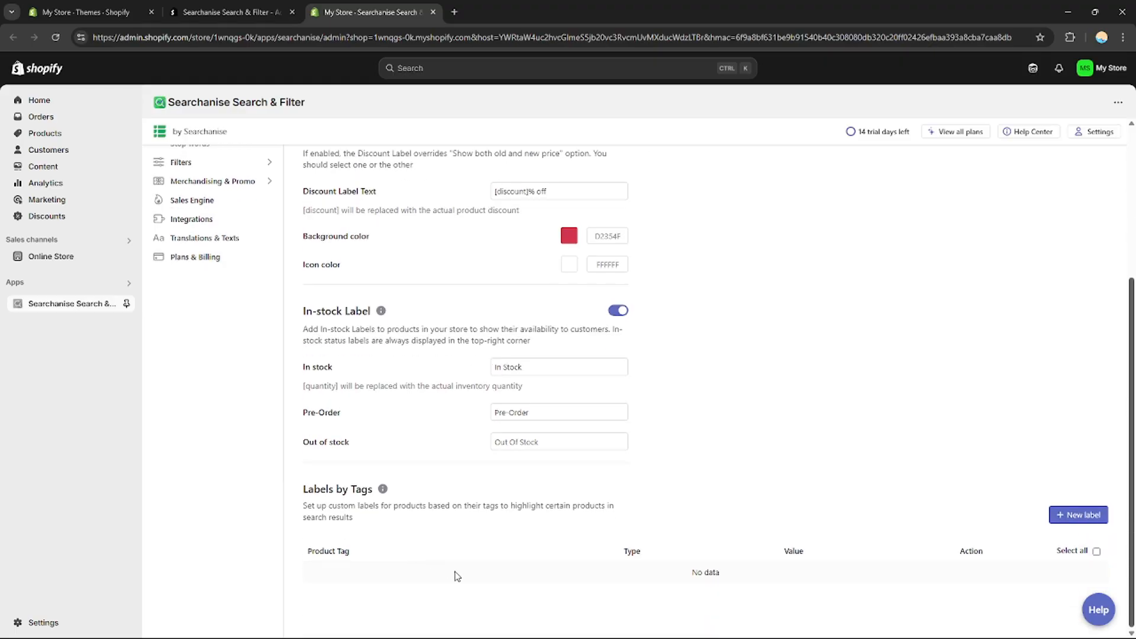
Examine the Instant search widget's Custom HTML content options and its Custom CSS editor
scroll(639, 391, up, 5)
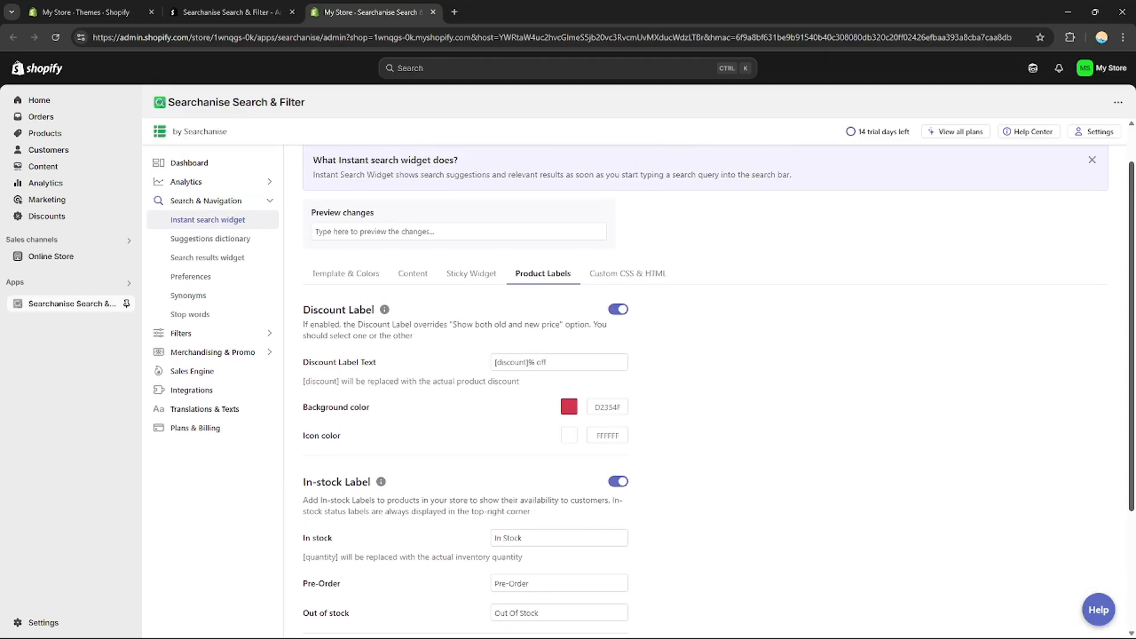
click(632, 325)
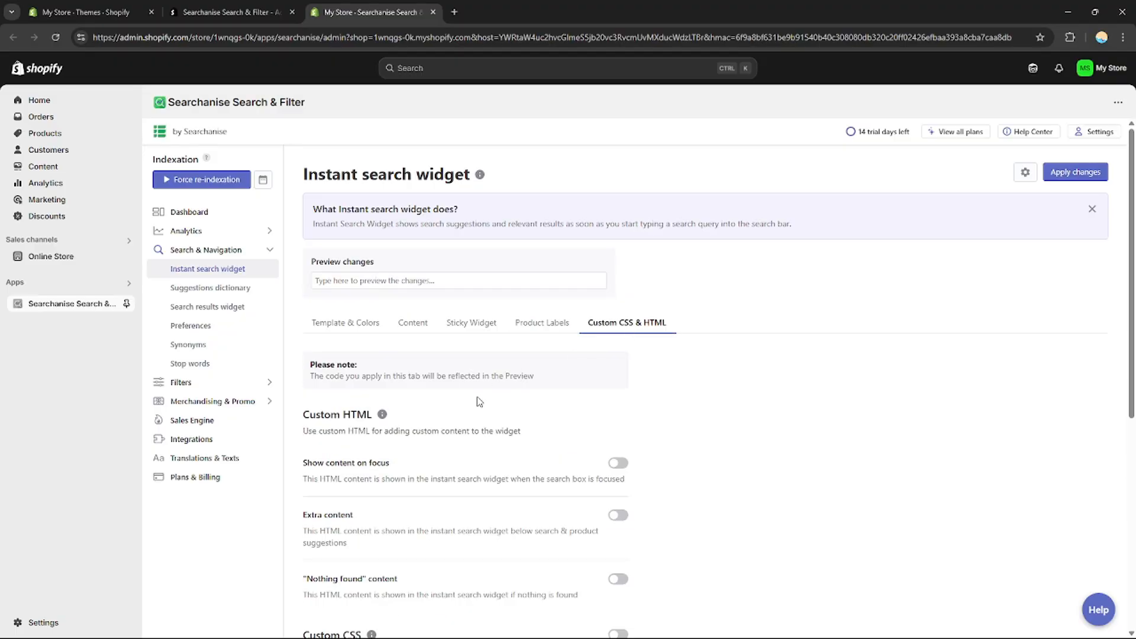
scroll(434, 420, down, 3)
scroll(641, 391, down, 3)
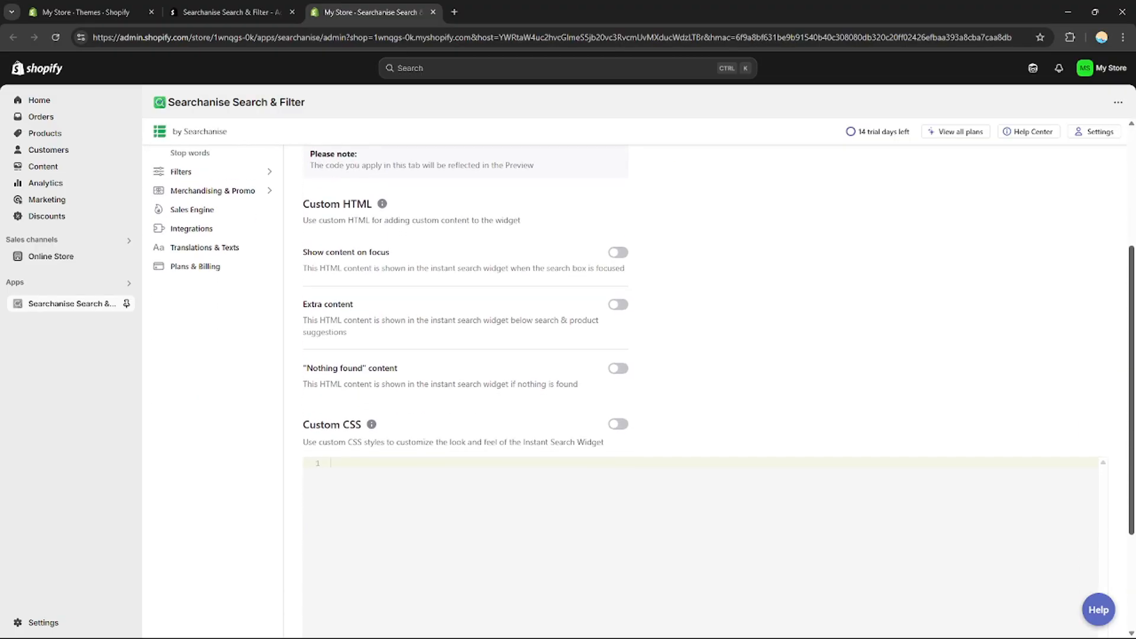
scroll(641, 391, up, 3)
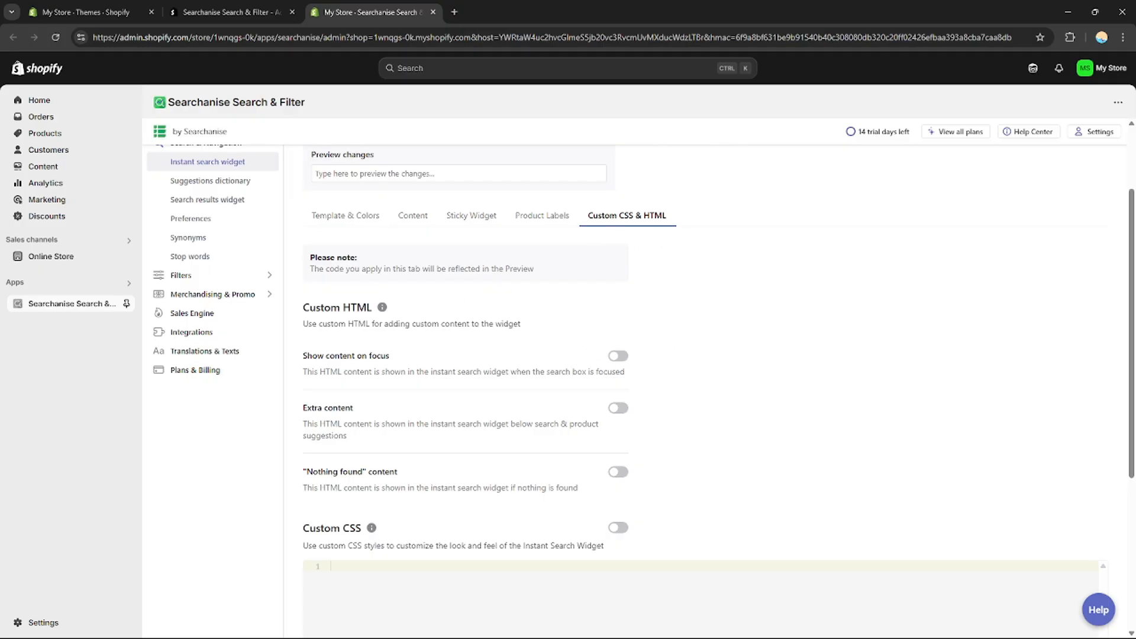
scroll(701, 390, down, 5)
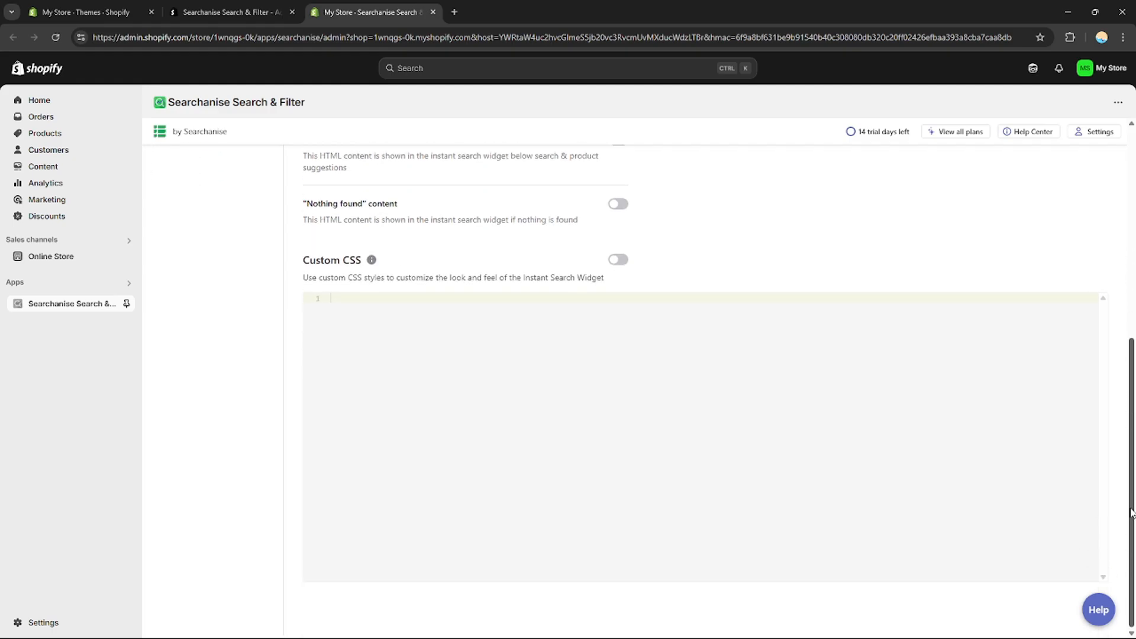
scroll(701, 390, up, 3)
scroll(549, 317, up, 4)
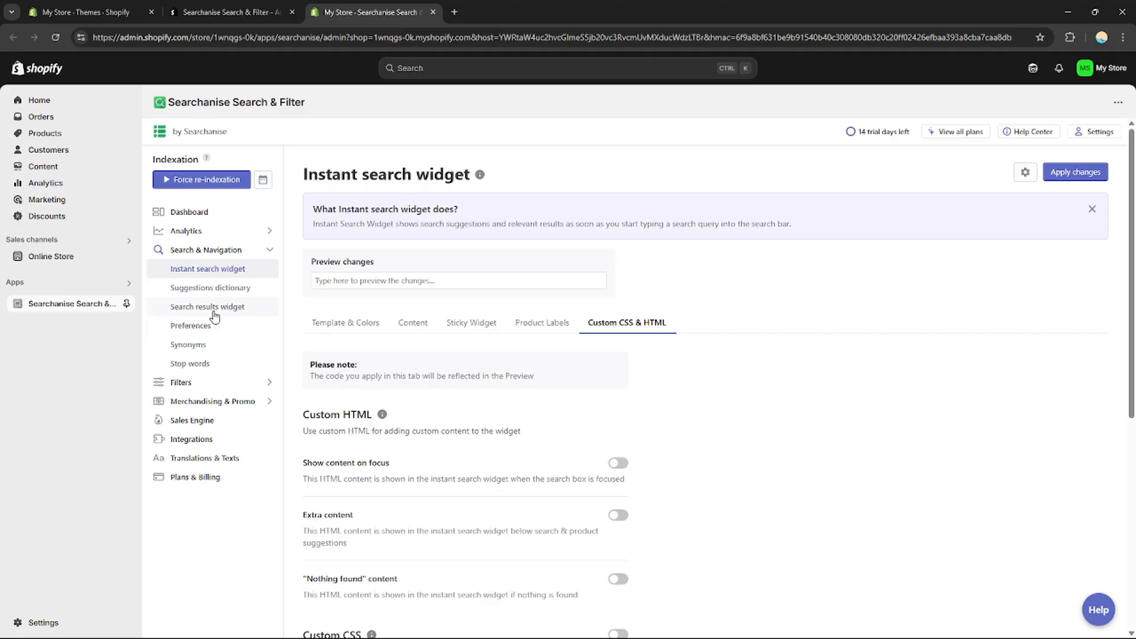
Set the Search results widget's template to Modern Dark
click(215, 309)
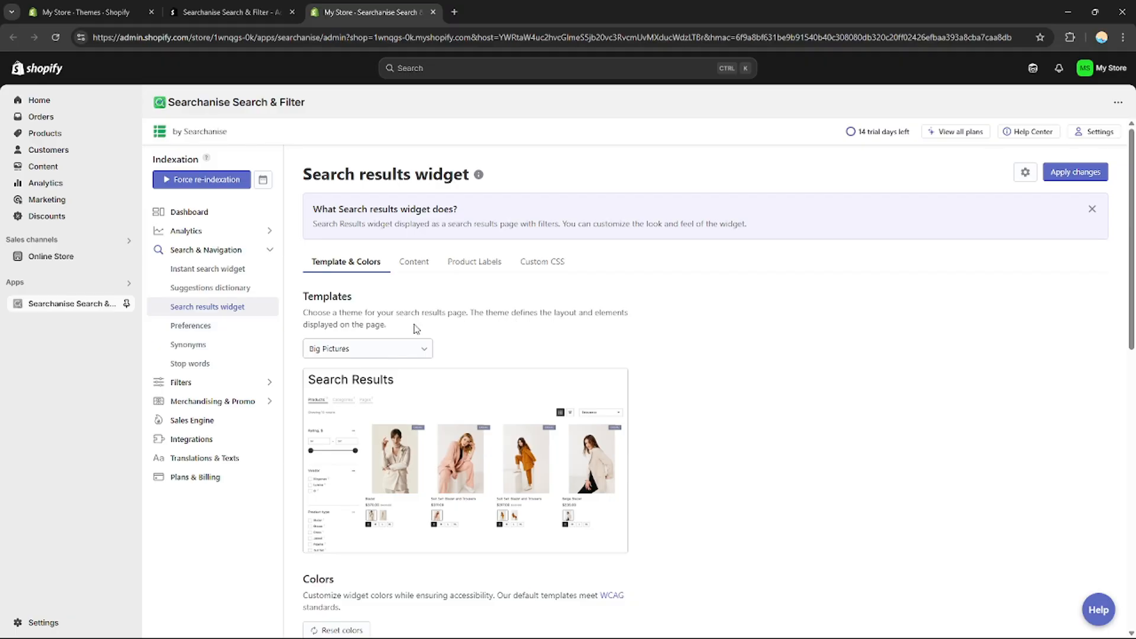
scroll(641, 384, down, 1)
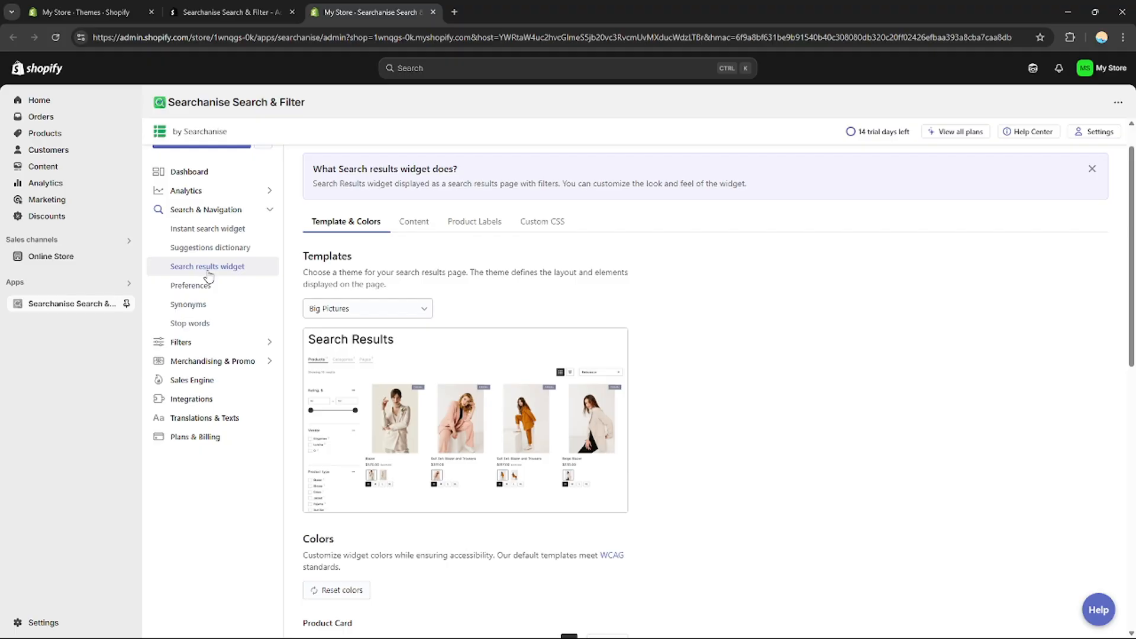
click(360, 314)
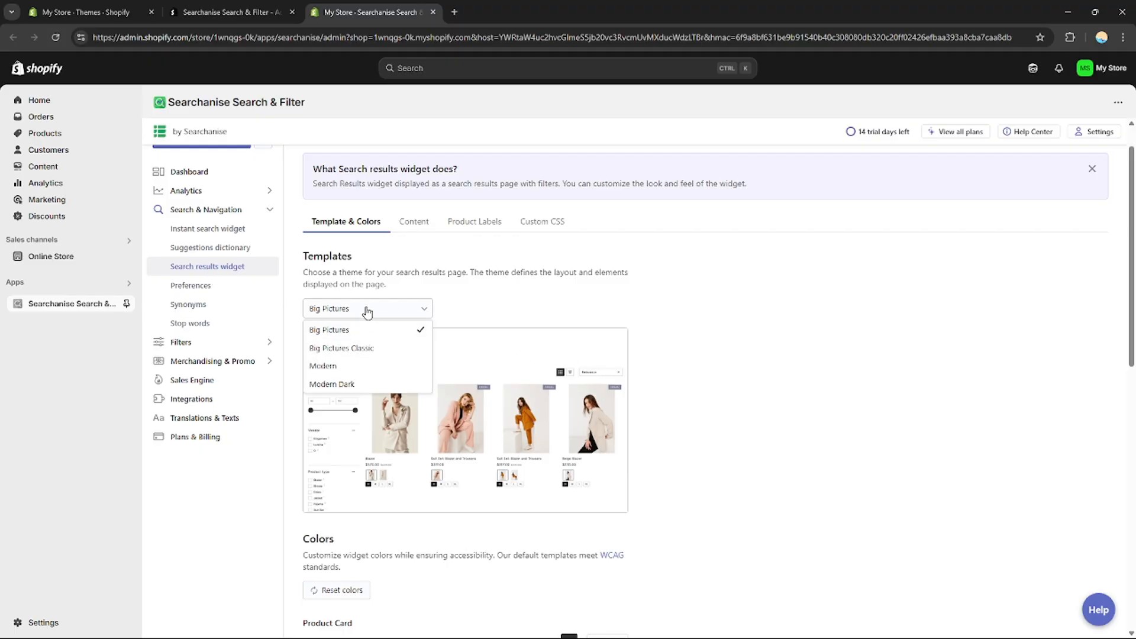
click(357, 386)
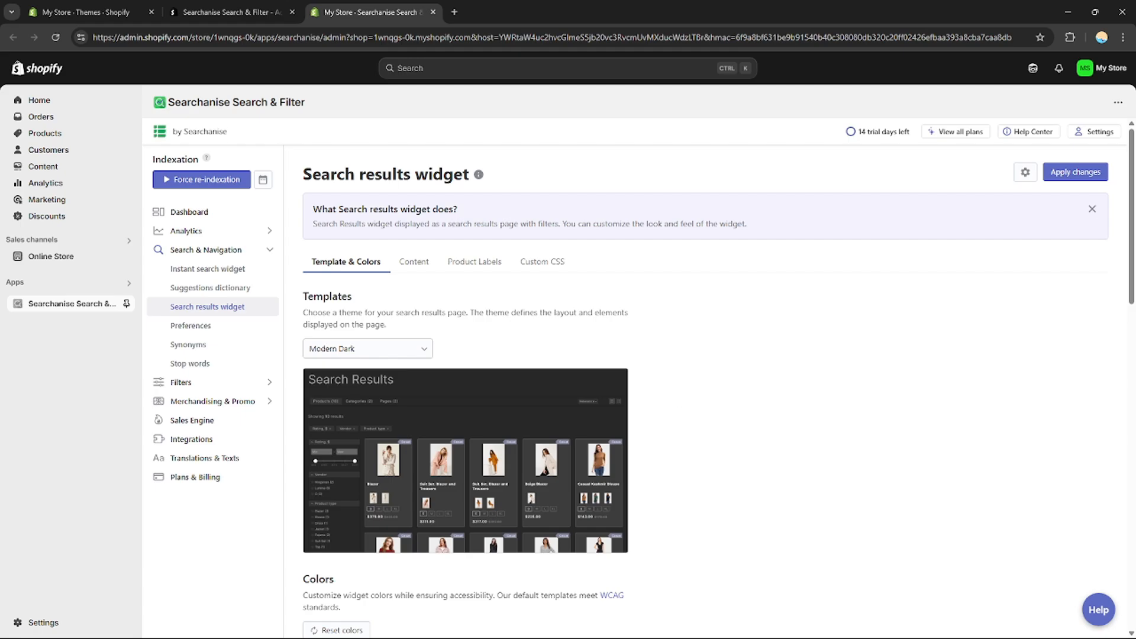
Look over the Search results widget's color settings, including the Product Card colors
scroll(649, 472, down, 5)
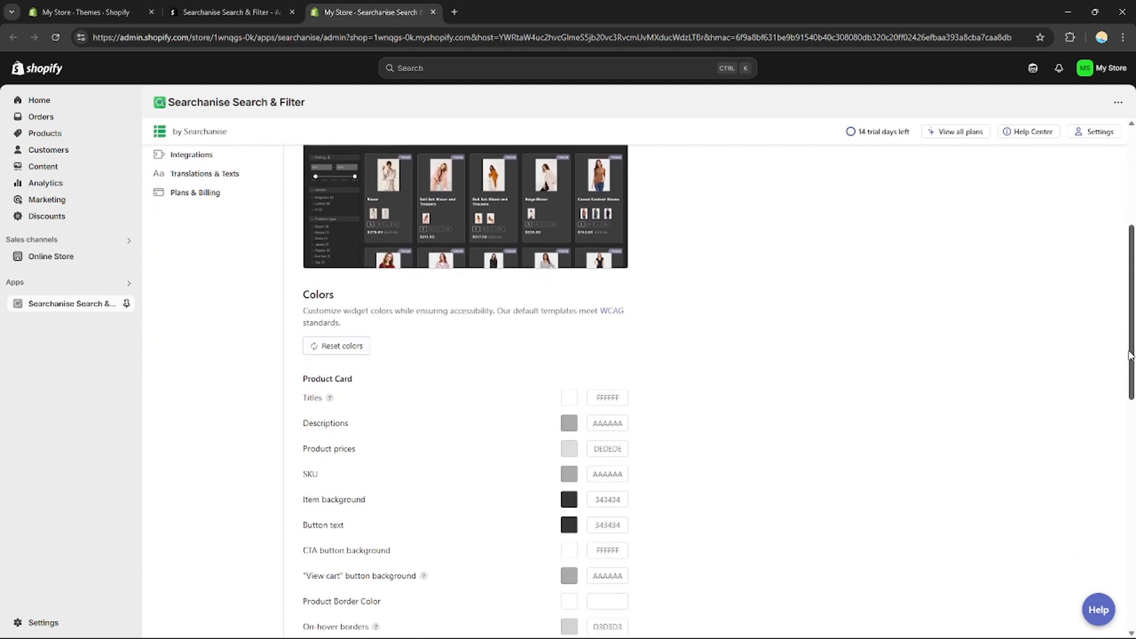
drag(565, 407, 615, 477)
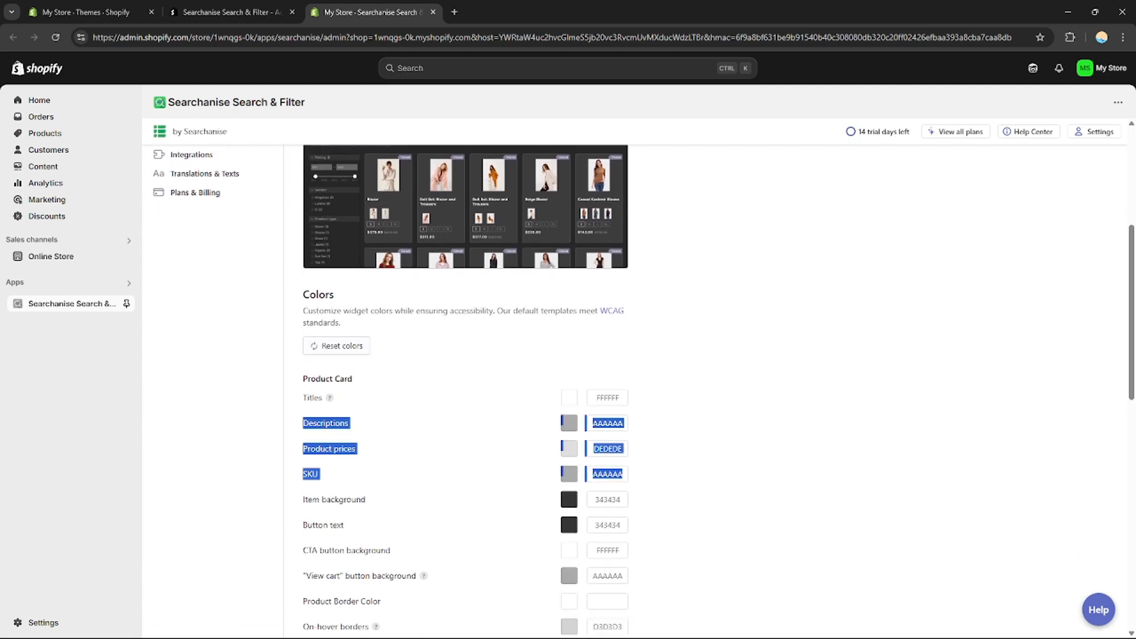
scroll(1111, 370, up, 4)
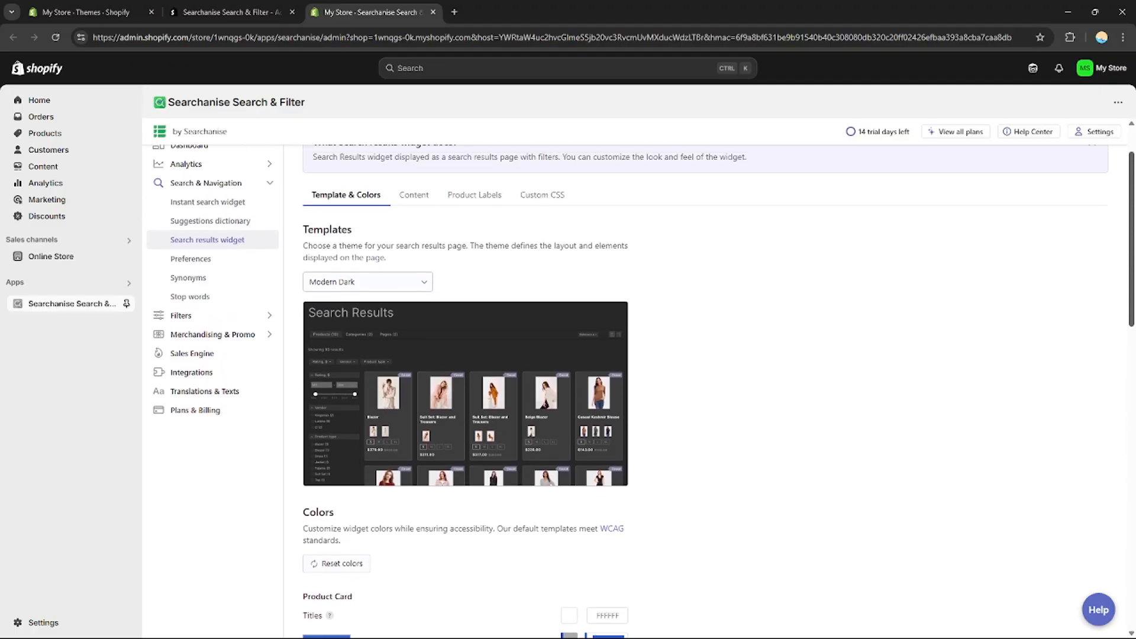
scroll(1111, 370, down, 10)
drag(1131, 425, 1119, 190)
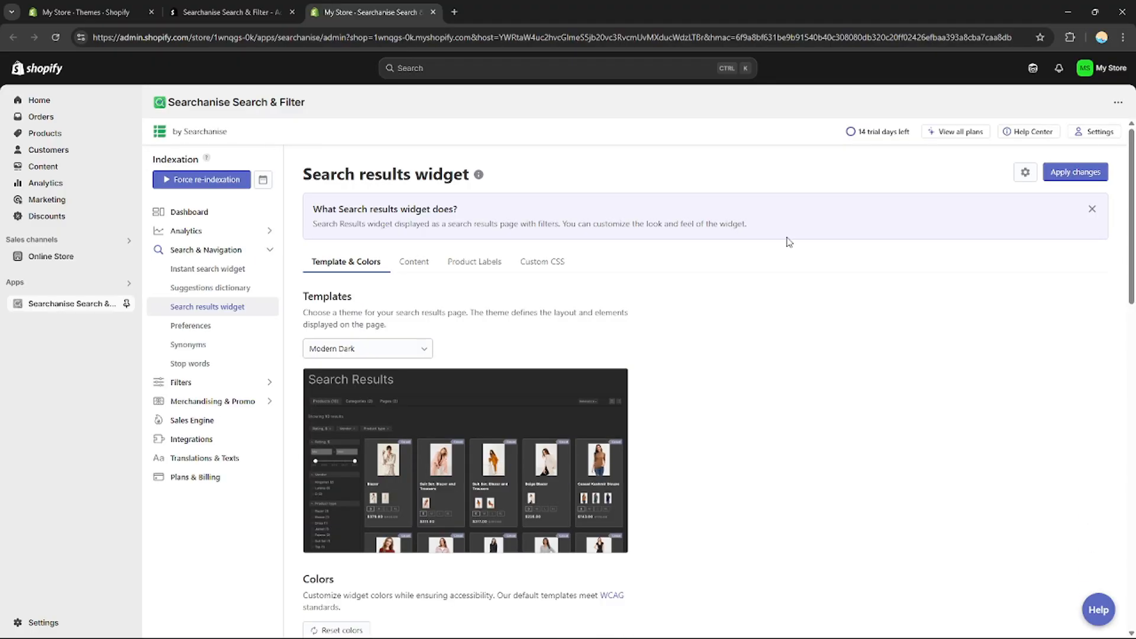
Review the Search results widget's Content, Product Labels and Custom CSS settings
click(425, 268)
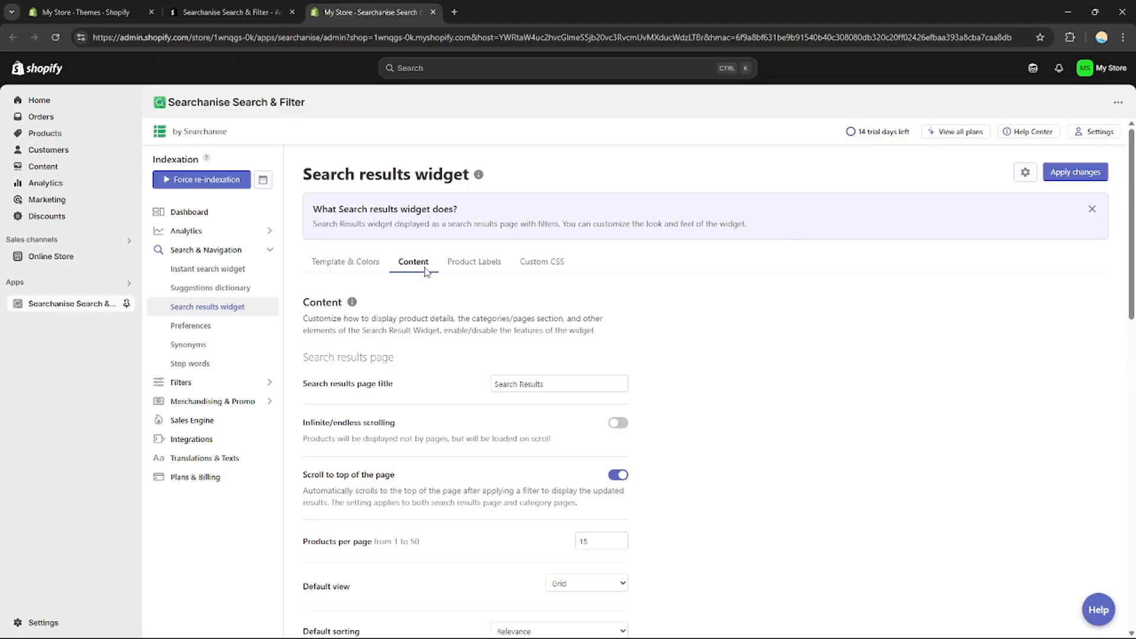
click(472, 269)
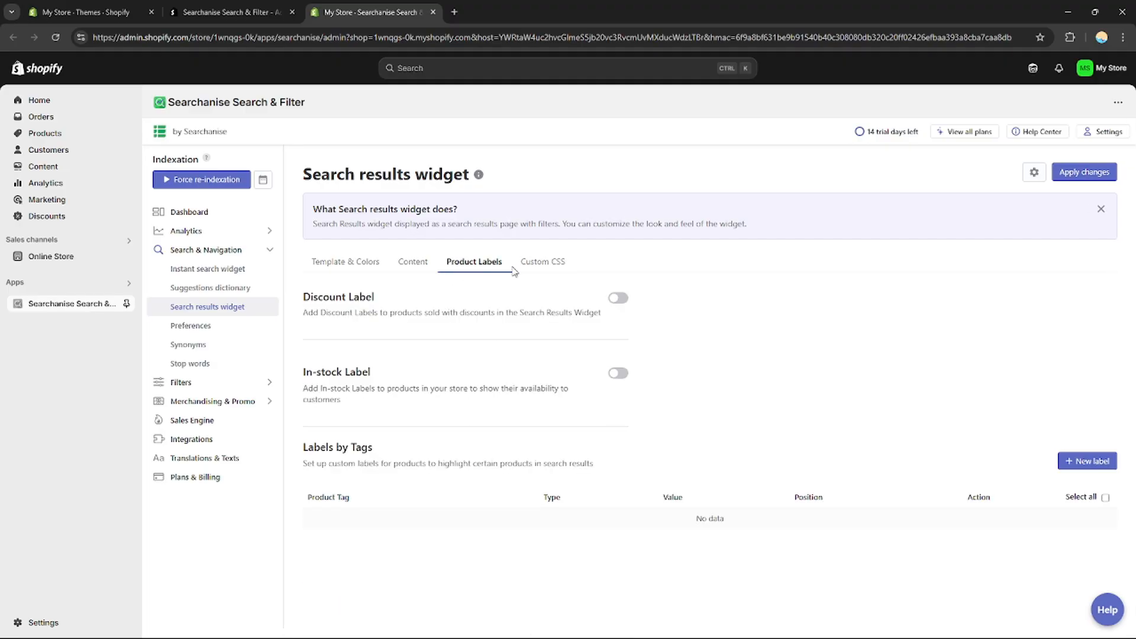
click(545, 262)
click(474, 266)
Examine the Products preferences for search, from AI Personalization and action search weights through the variant, spell correction, out-of-stock and metafield options
click(205, 329)
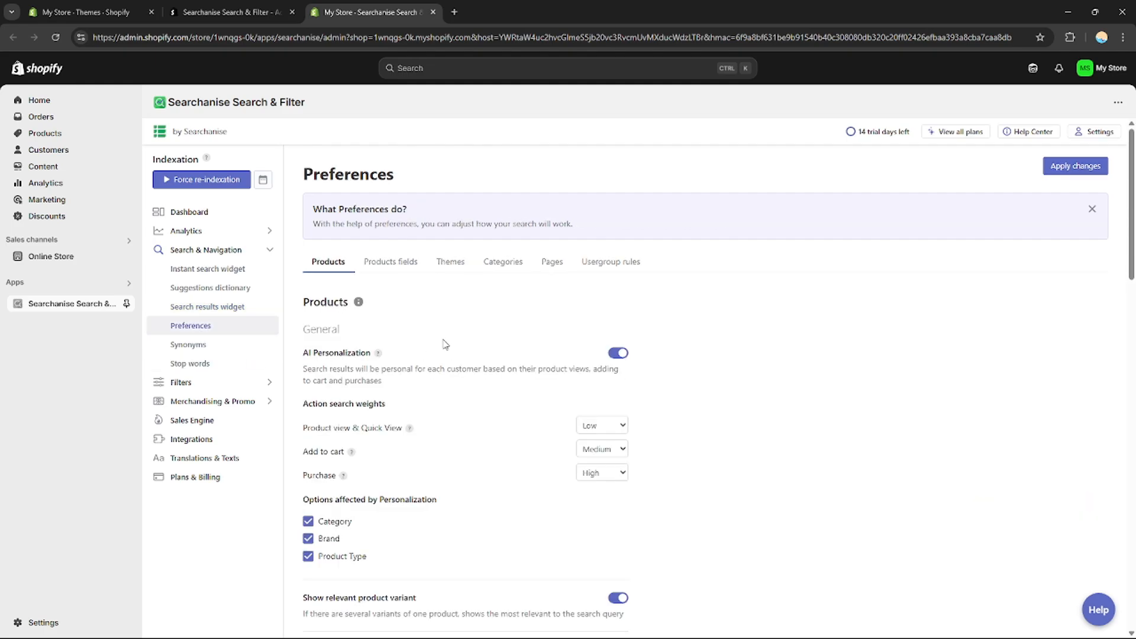
scroll(628, 390, down, 2)
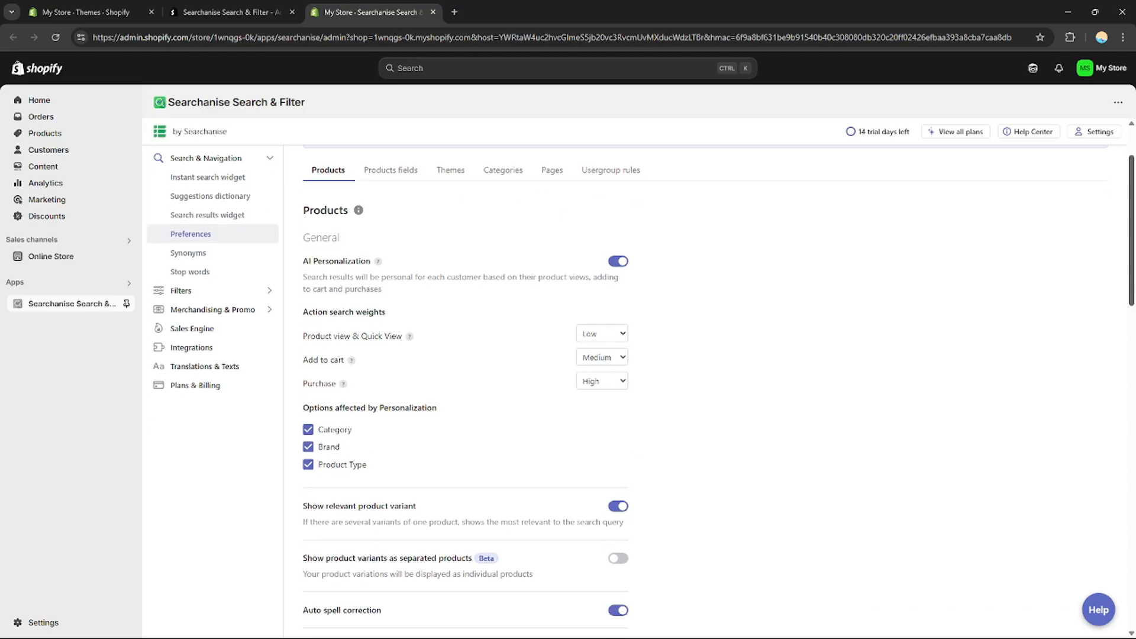
scroll(1132, 255, up, 1)
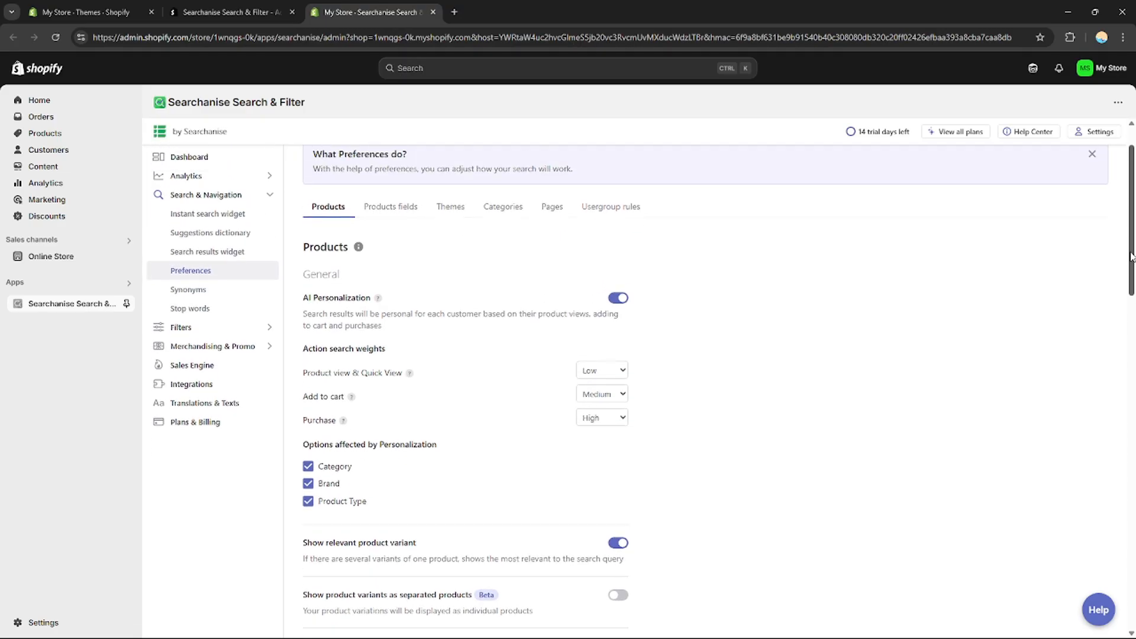
scroll(1131, 256, down, 1)
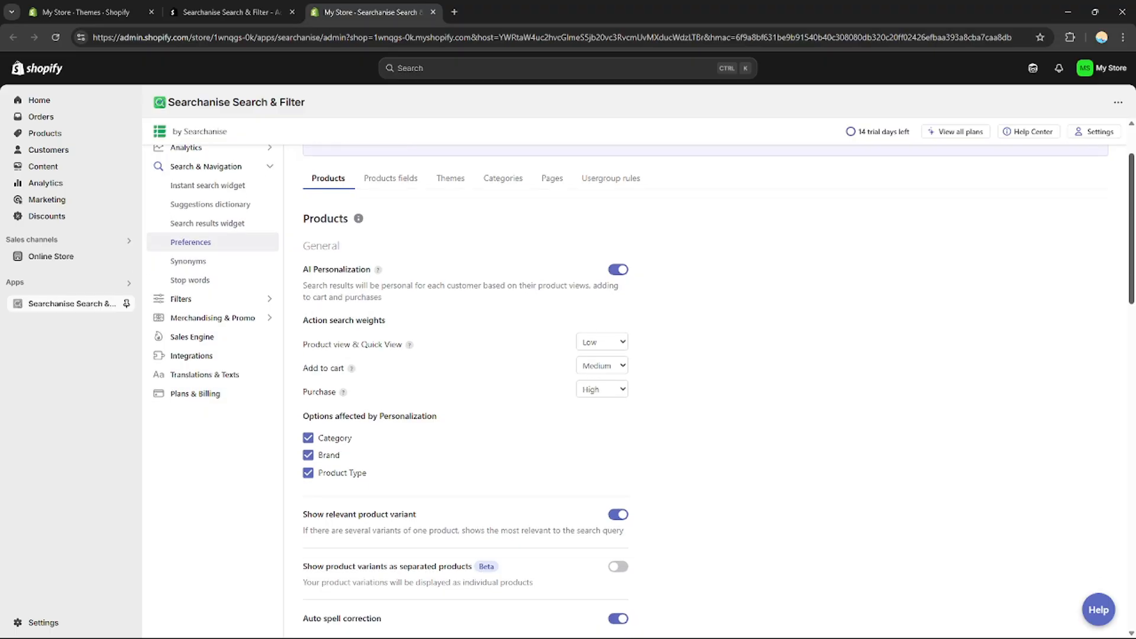
scroll(628, 390, up, 1)
scroll(629, 391, down, 1)
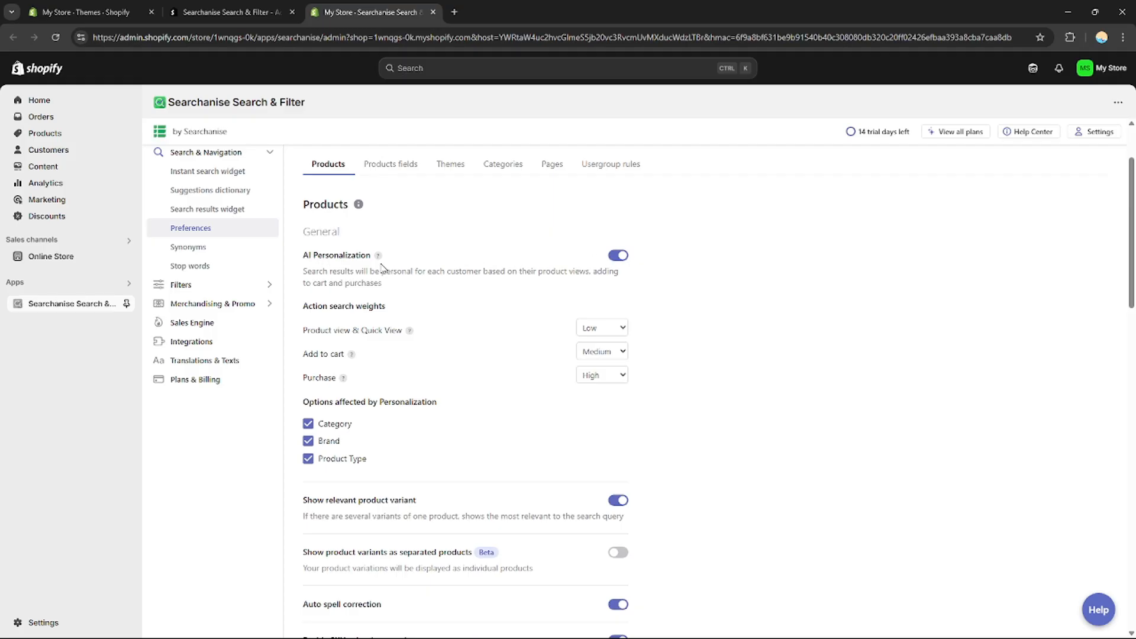
scroll(641, 391, down, 1)
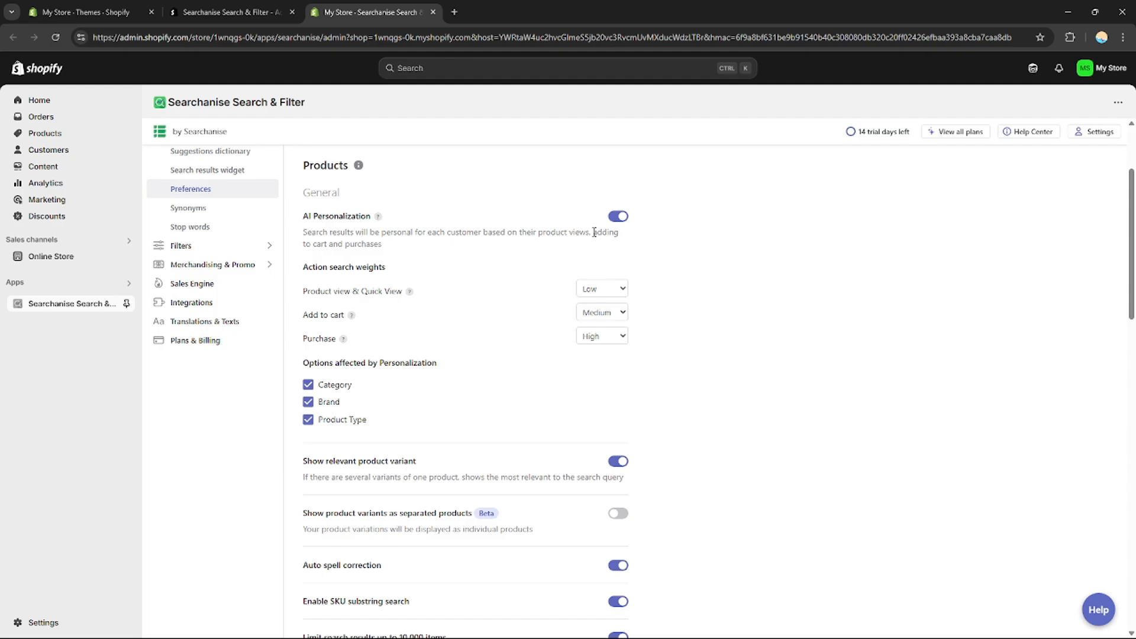
scroll(617, 232, up, 2)
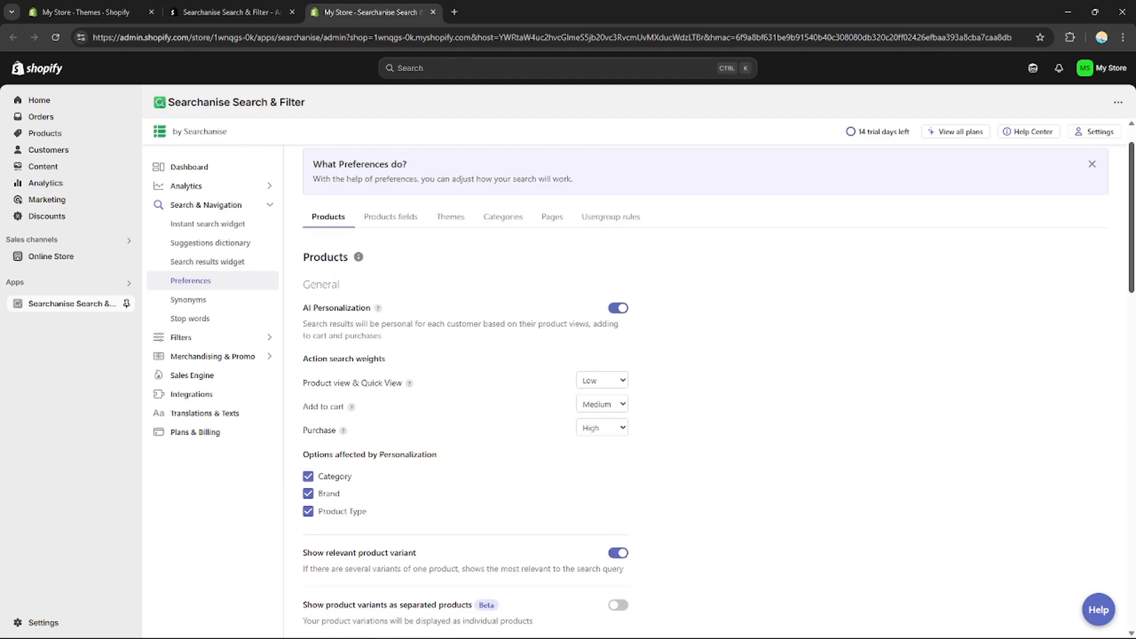
scroll(618, 232, down, 1)
scroll(618, 232, down, 1)
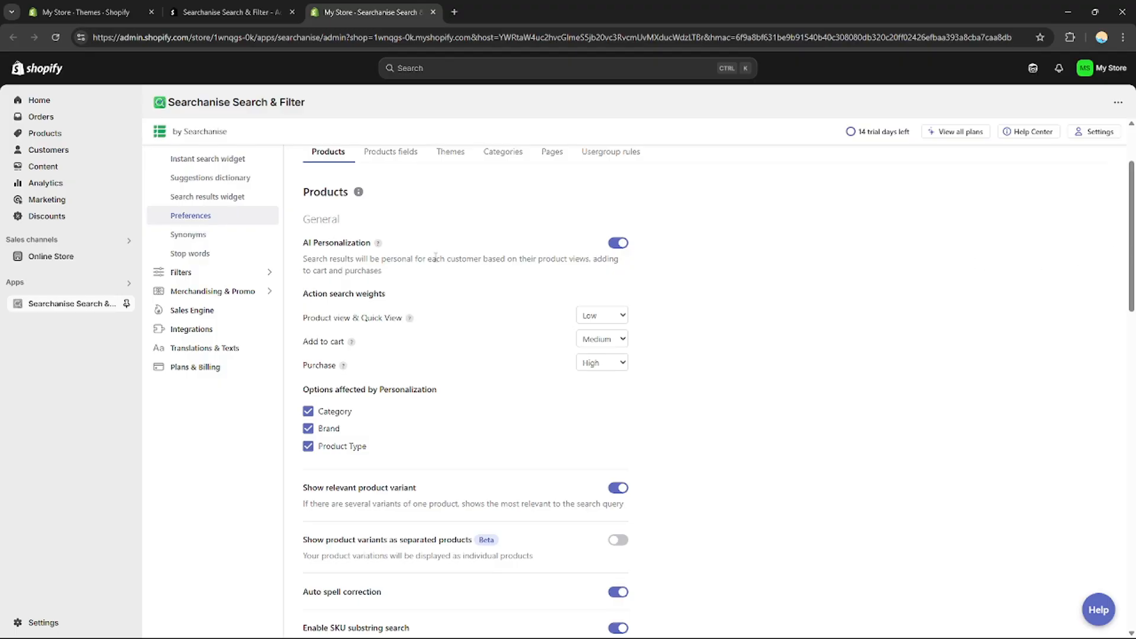
scroll(438, 258, up, 2)
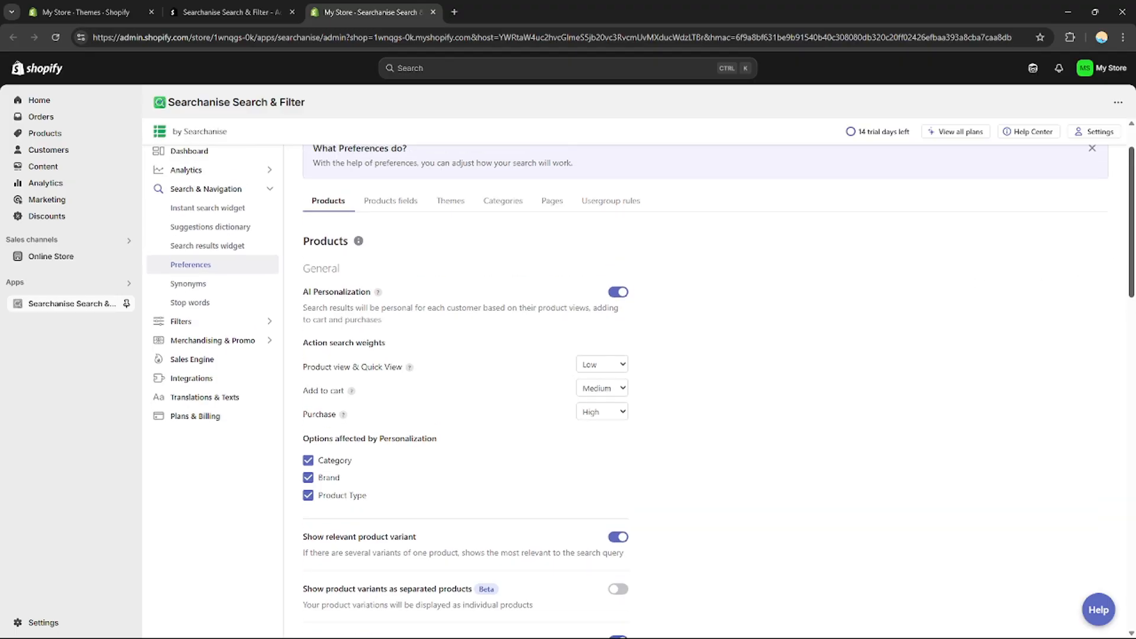
scroll(641, 391, down, 1)
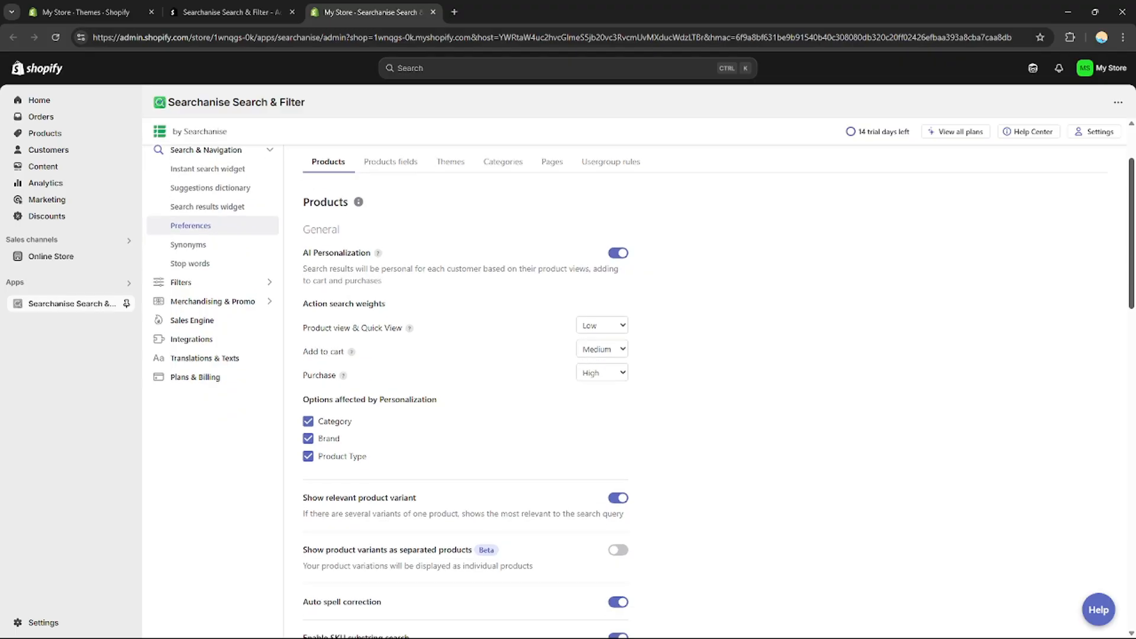
scroll(640, 391, down, 1)
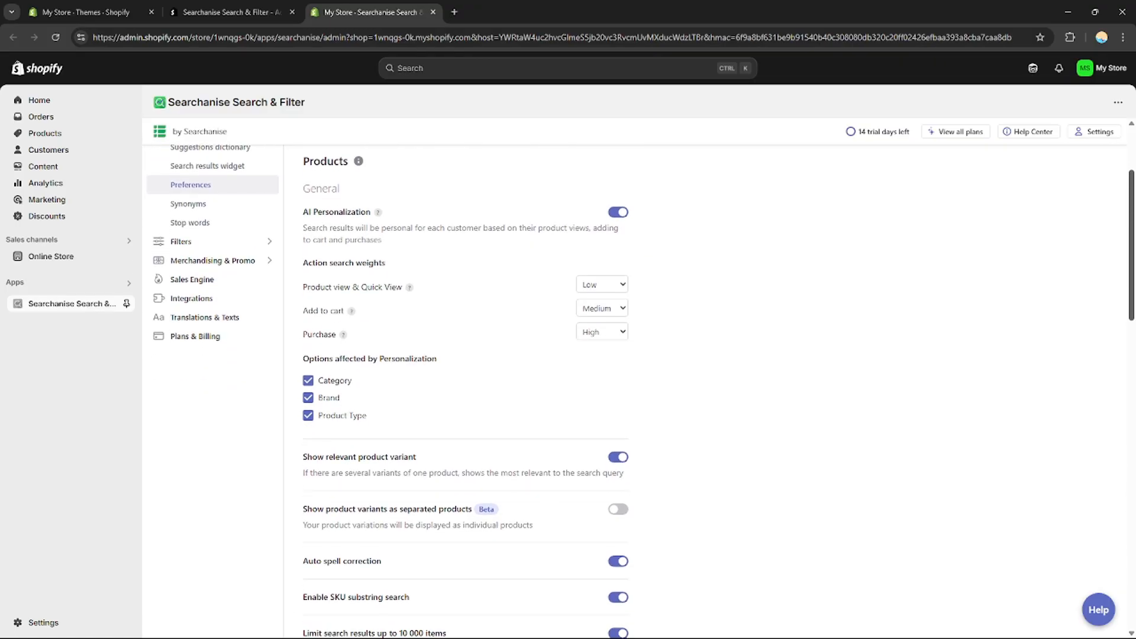
scroll(641, 391, up, 1)
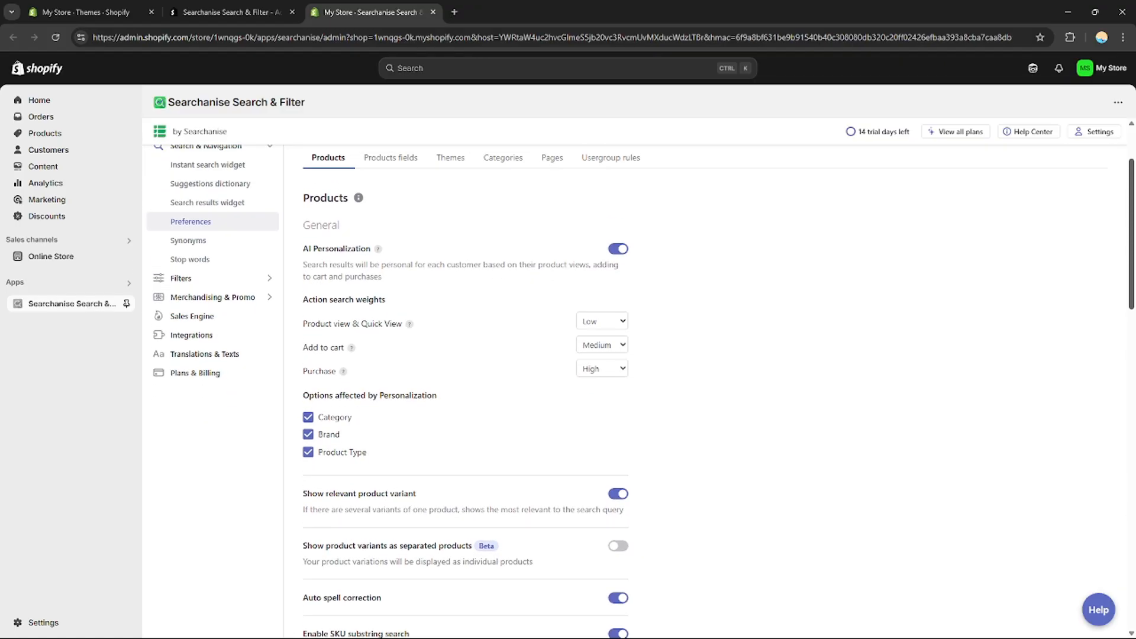
scroll(640, 390, down, 1)
scroll(641, 391, up, 1)
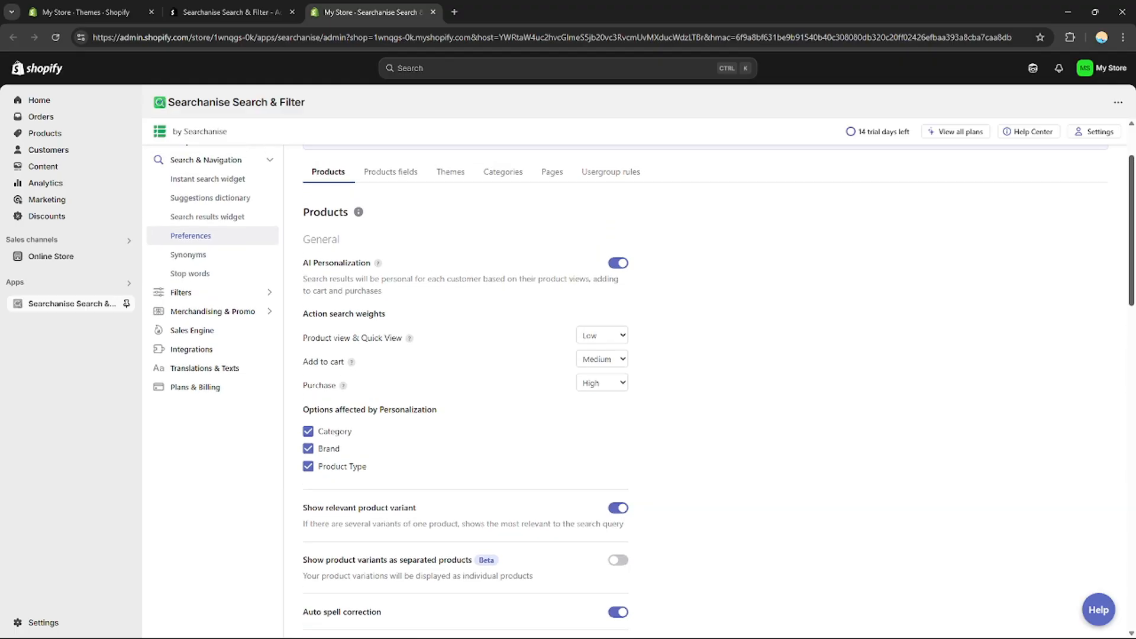
drag(1131, 237, 1131, 263)
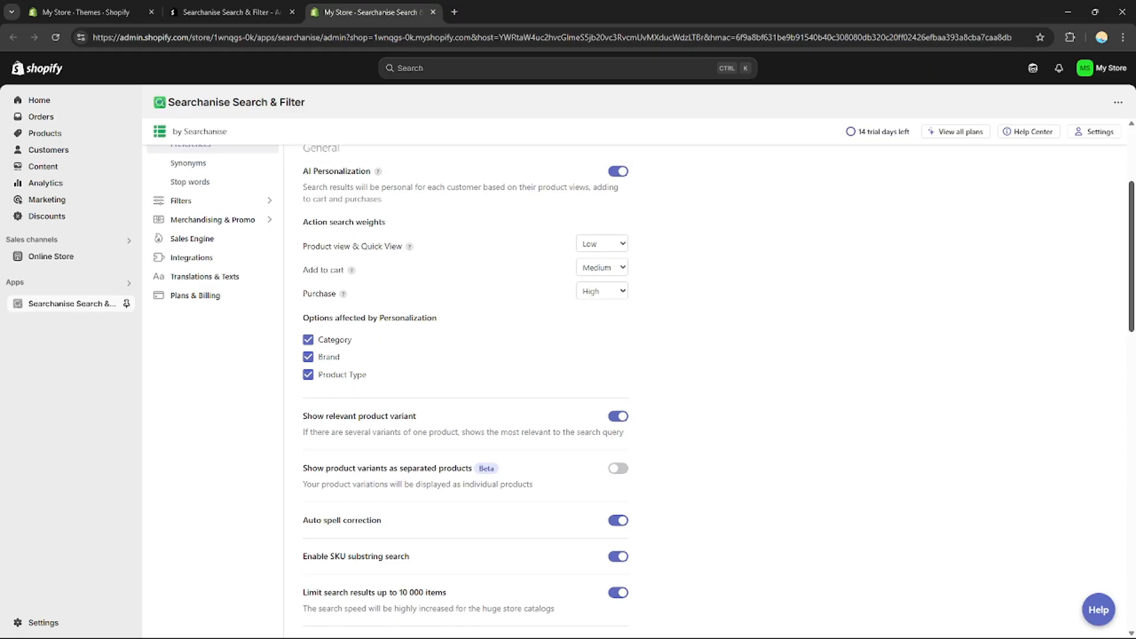
drag(1131, 263, 1132, 333)
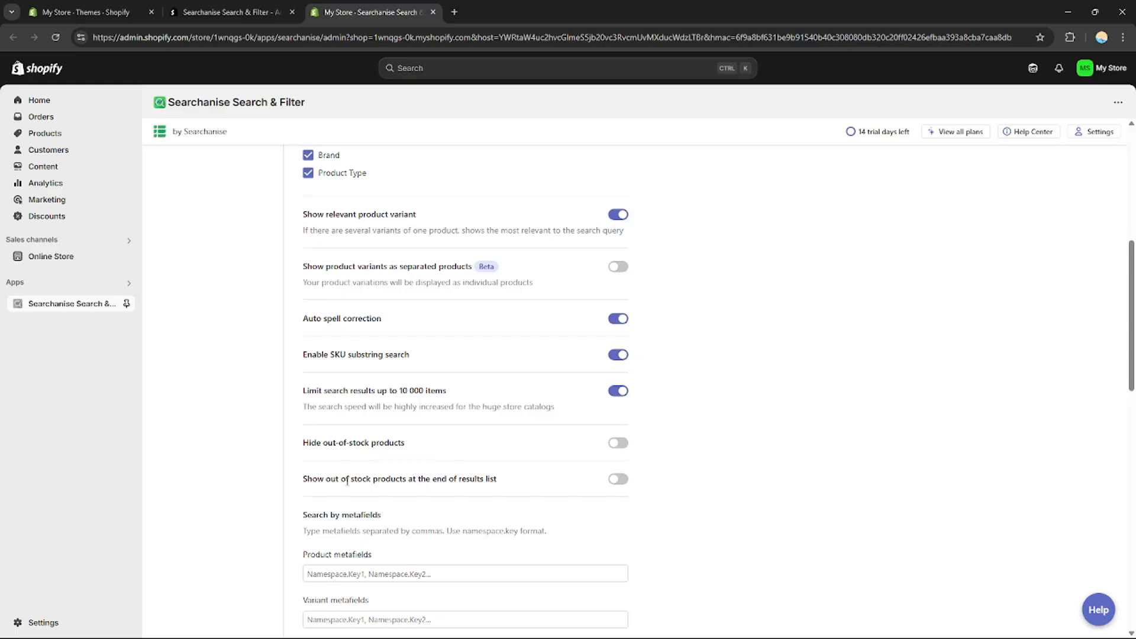
Review the Products fields, Themes, Categories and Pages preferences, trying out the selection of the Contact page
drag(1131, 341, 1123, 214)
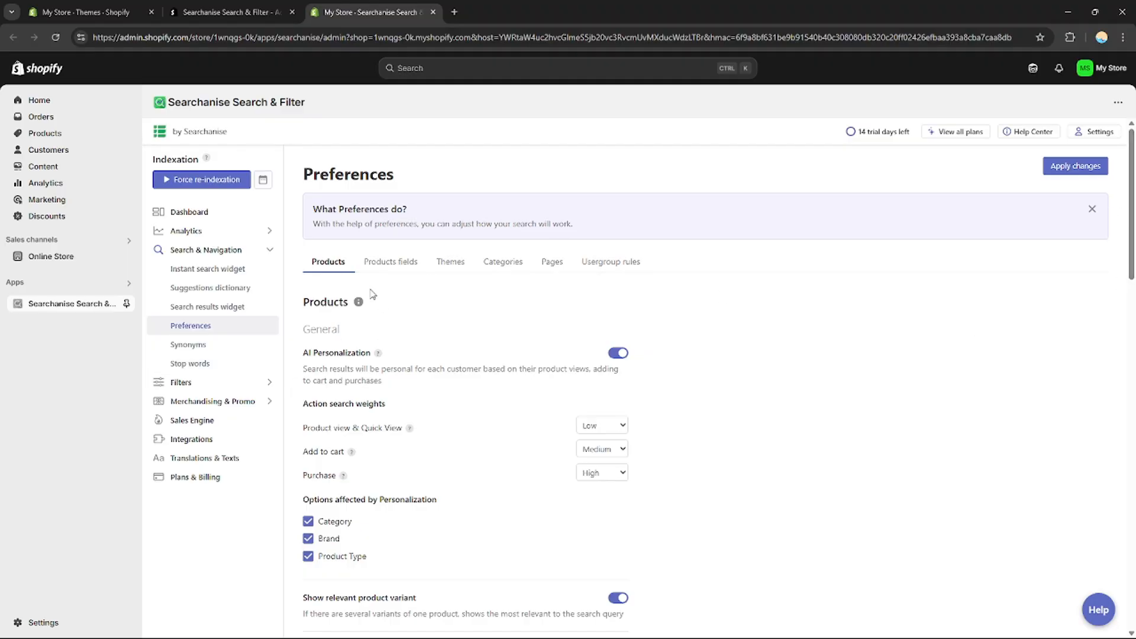
click(378, 268)
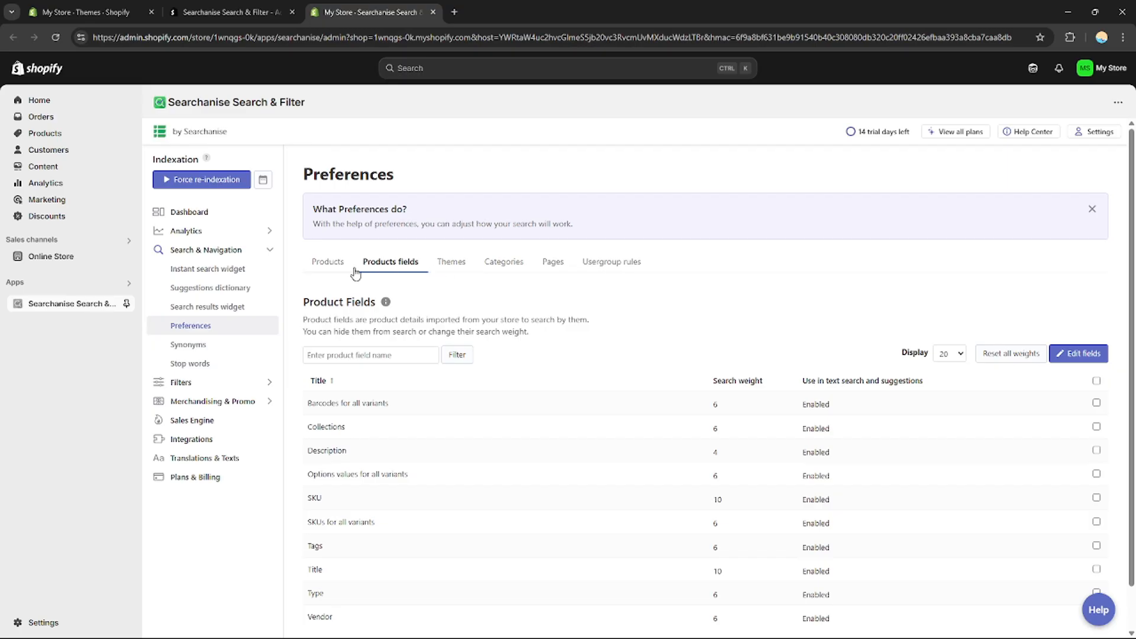
click(455, 264)
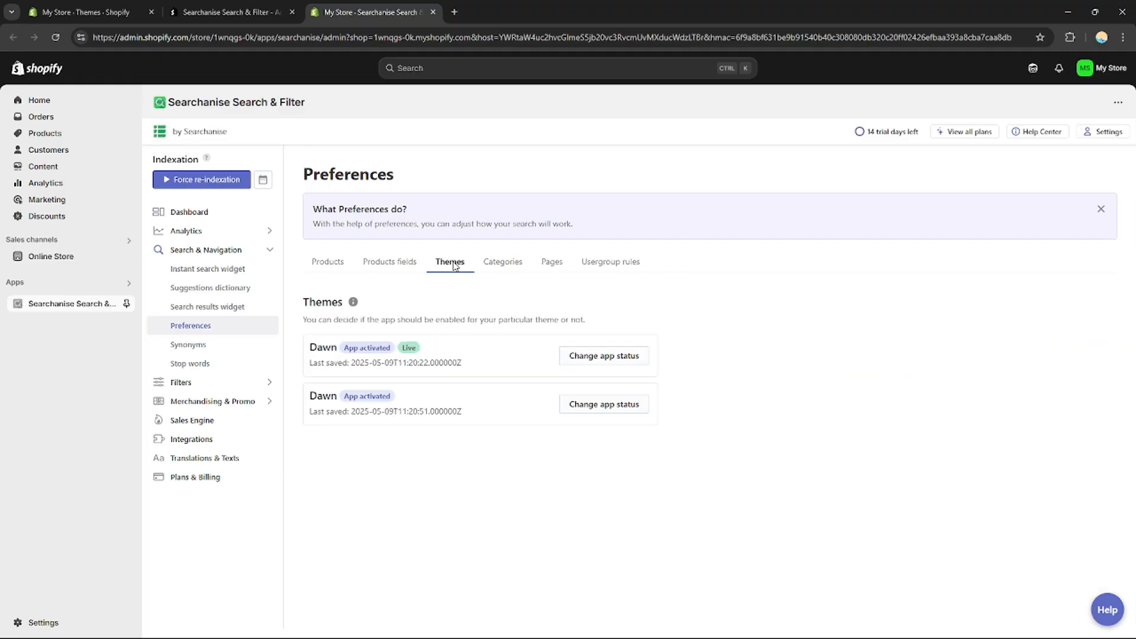
click(497, 267)
click(556, 271)
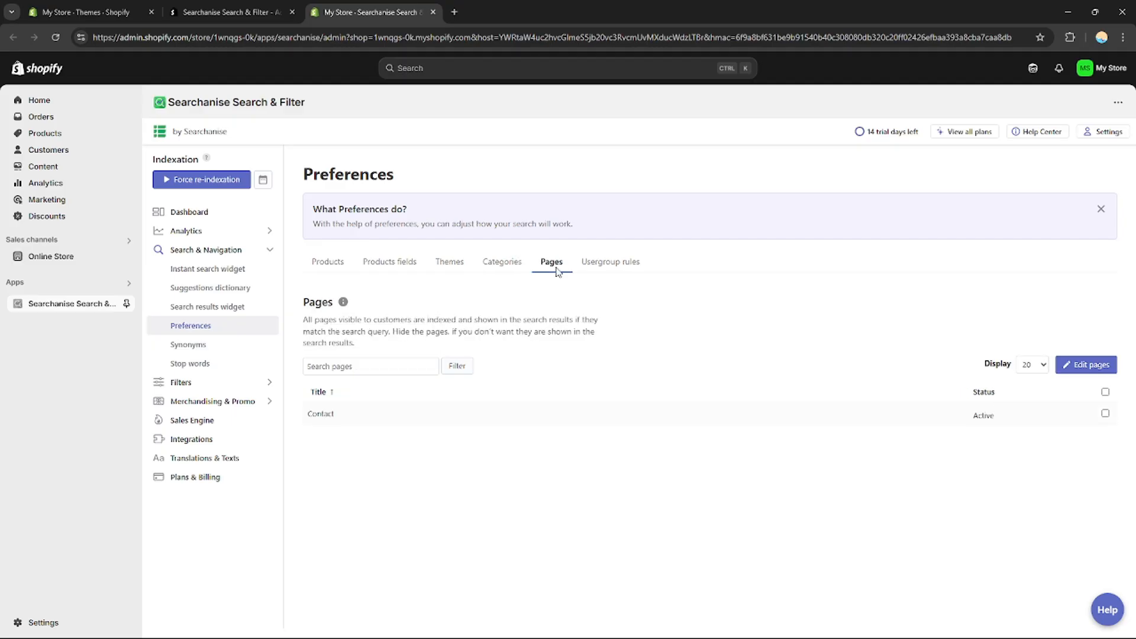
click(1105, 412)
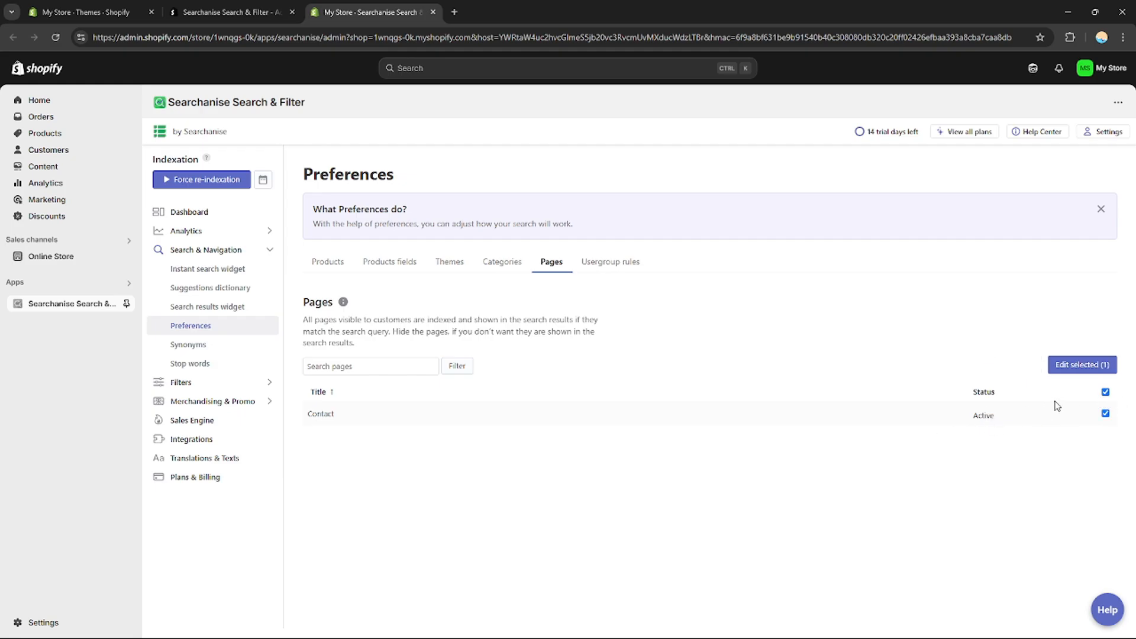
click(1105, 392)
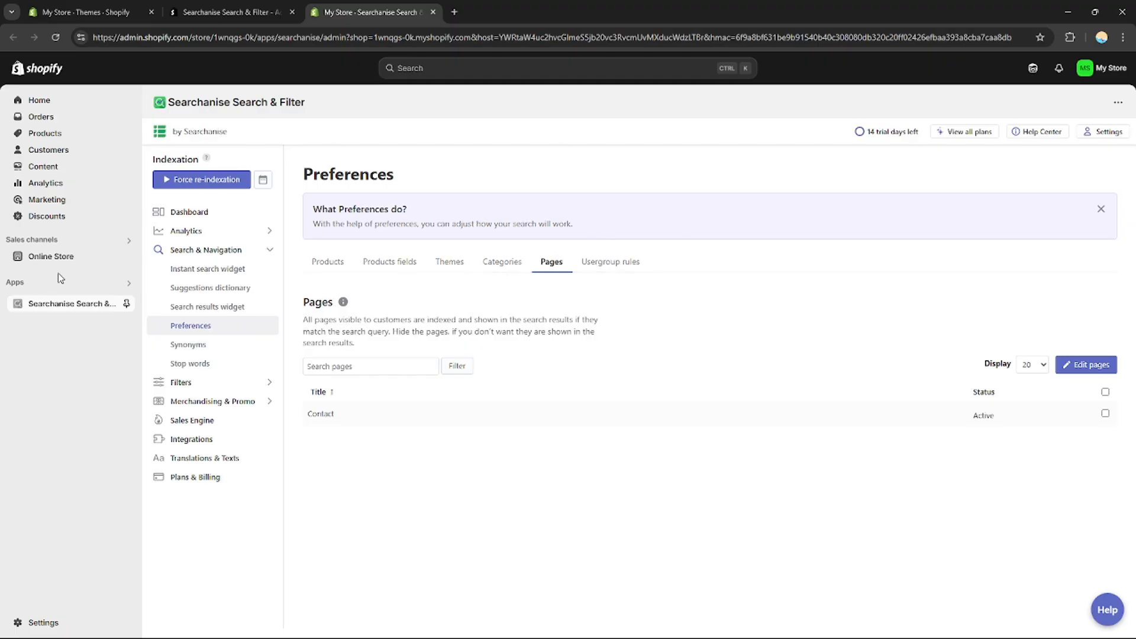
Look at the Stop words and Synonyms sections of Search & Navigation
click(217, 364)
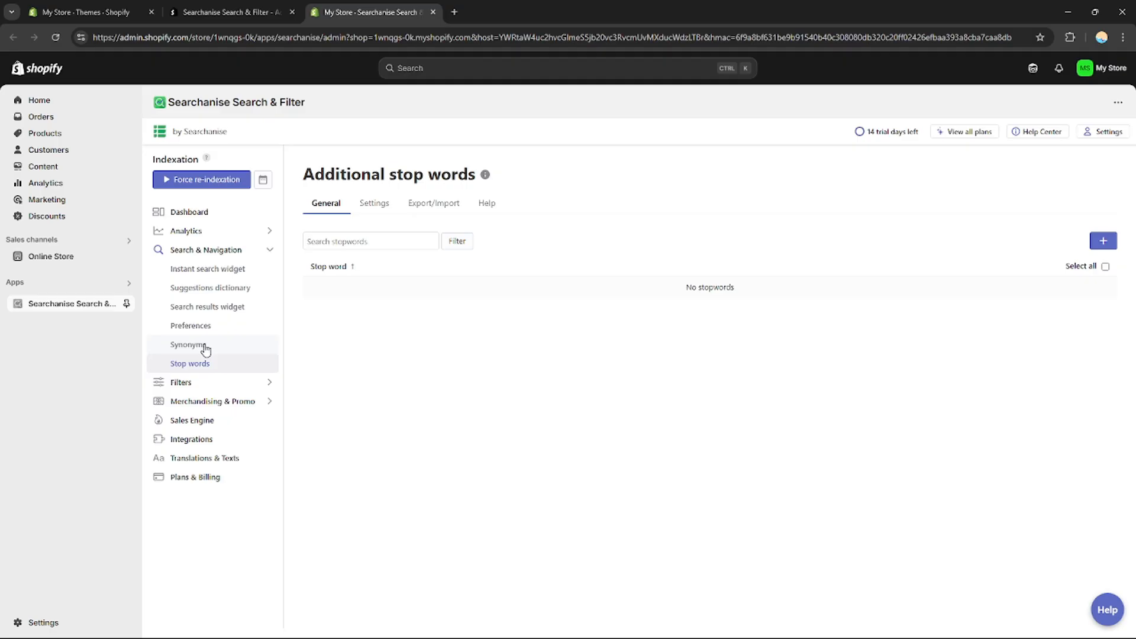
click(204, 348)
click(213, 366)
Examine the Filter list and the form for adding a filter, including its title, parent filter and value options, and return to the list
click(190, 386)
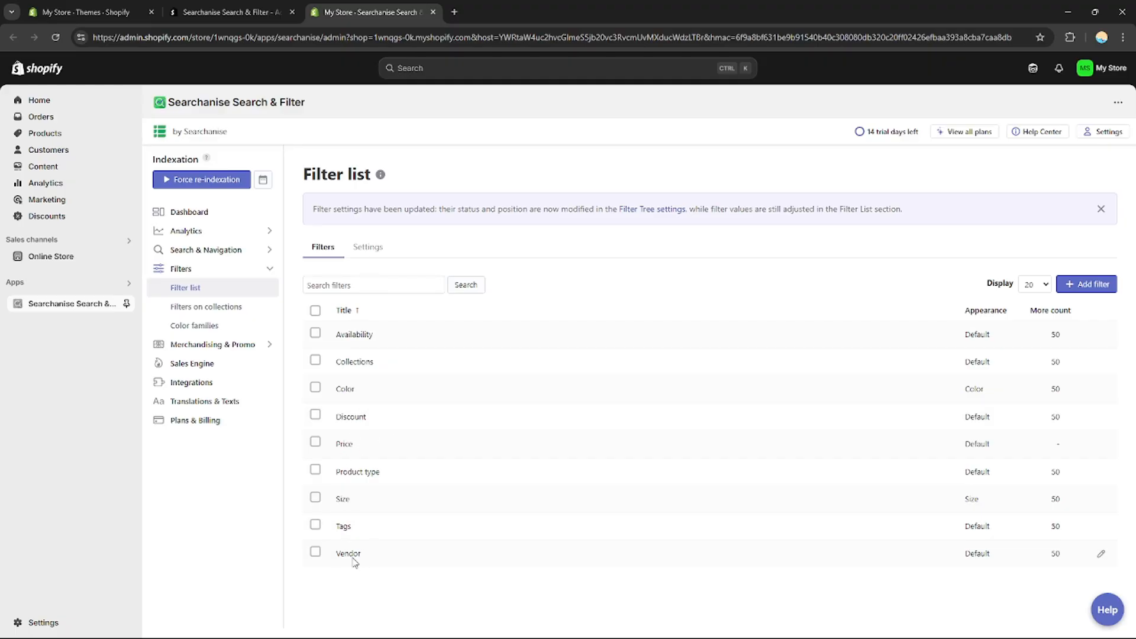
click(1088, 286)
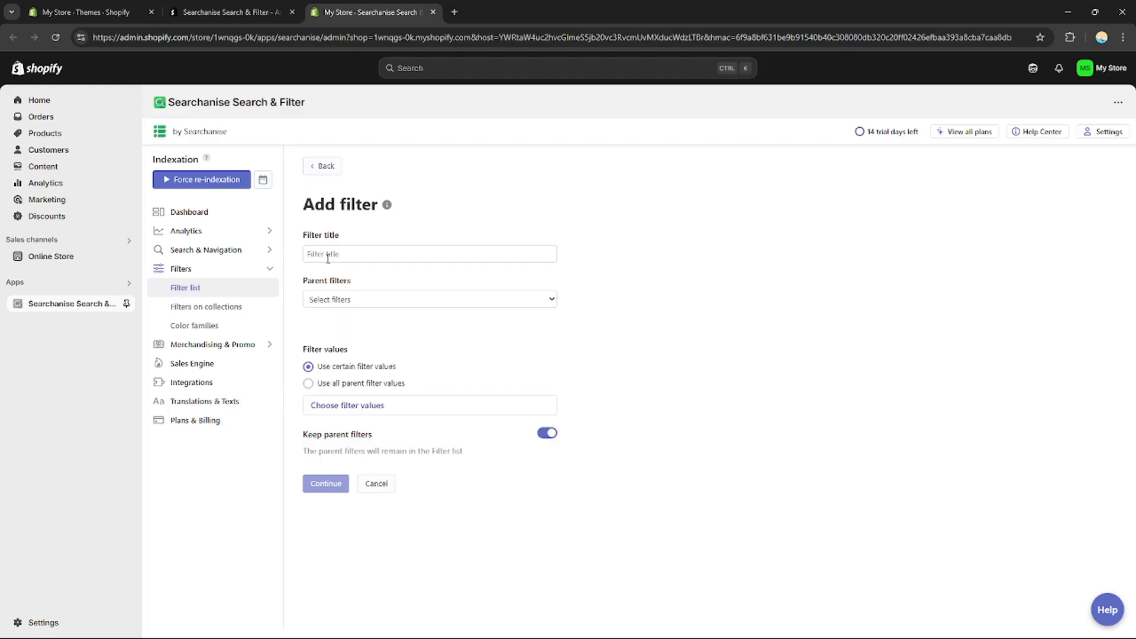
click(326, 254)
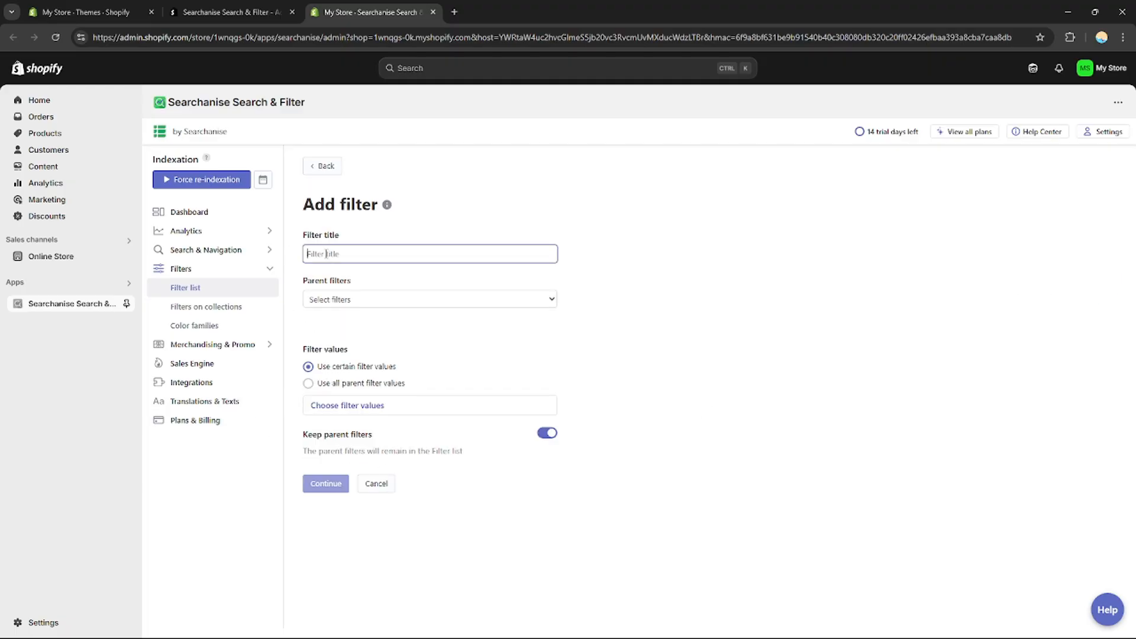
click(360, 306)
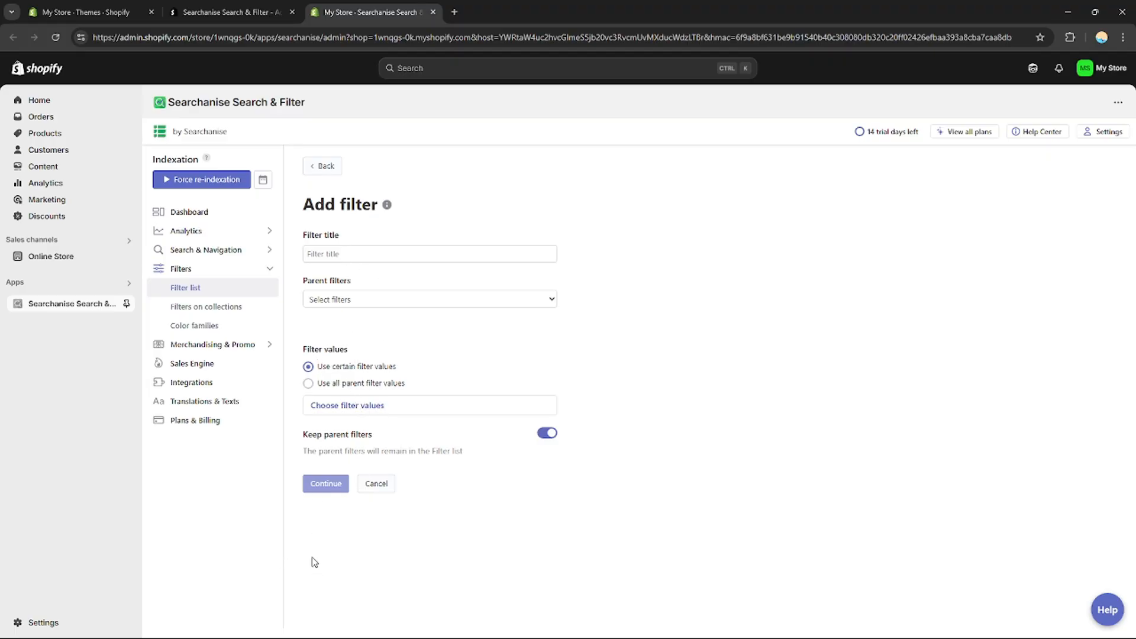
click(330, 168)
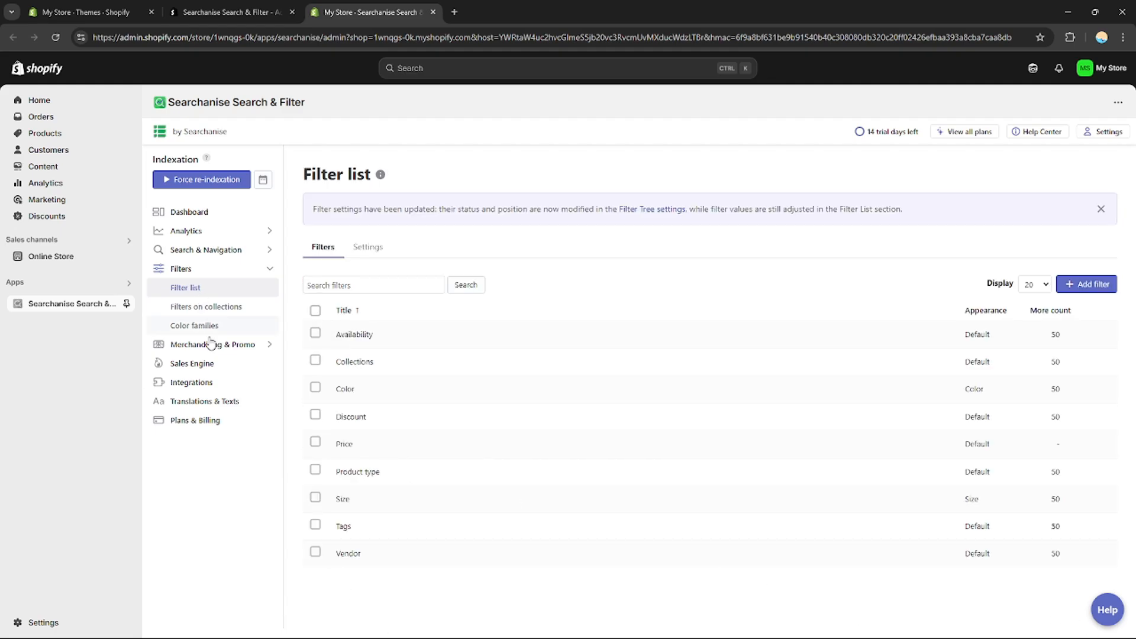
Review the filter trees in Filters on collections and the Color Families list with its family codes and included colors
click(202, 308)
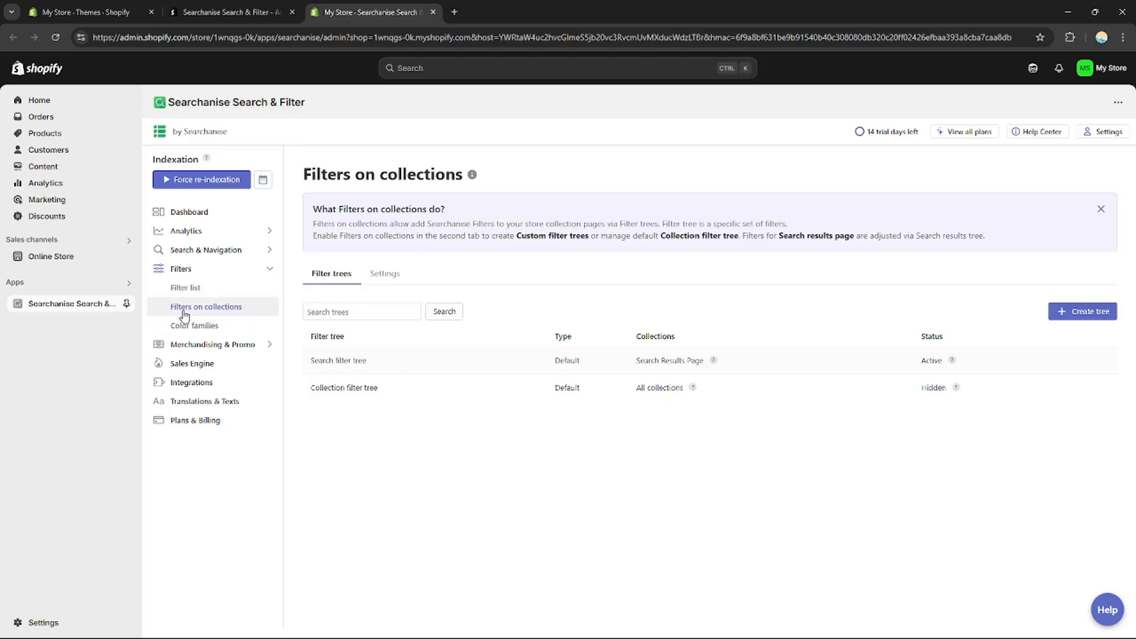
click(229, 327)
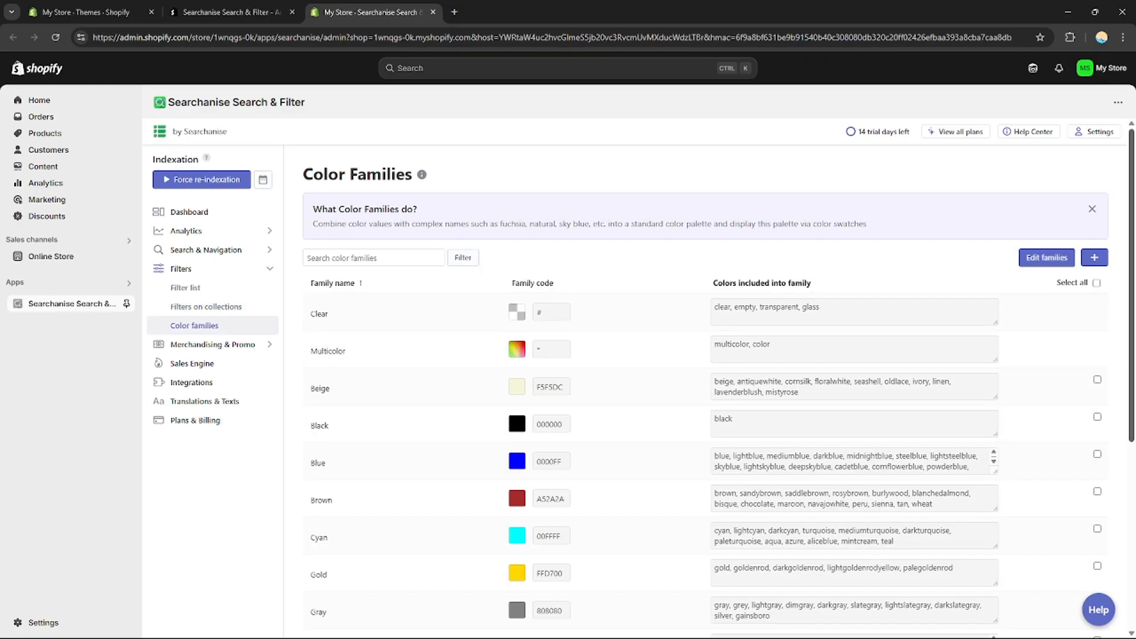
scroll(357, 360, down, 4)
scroll(180, 316, up, 4)
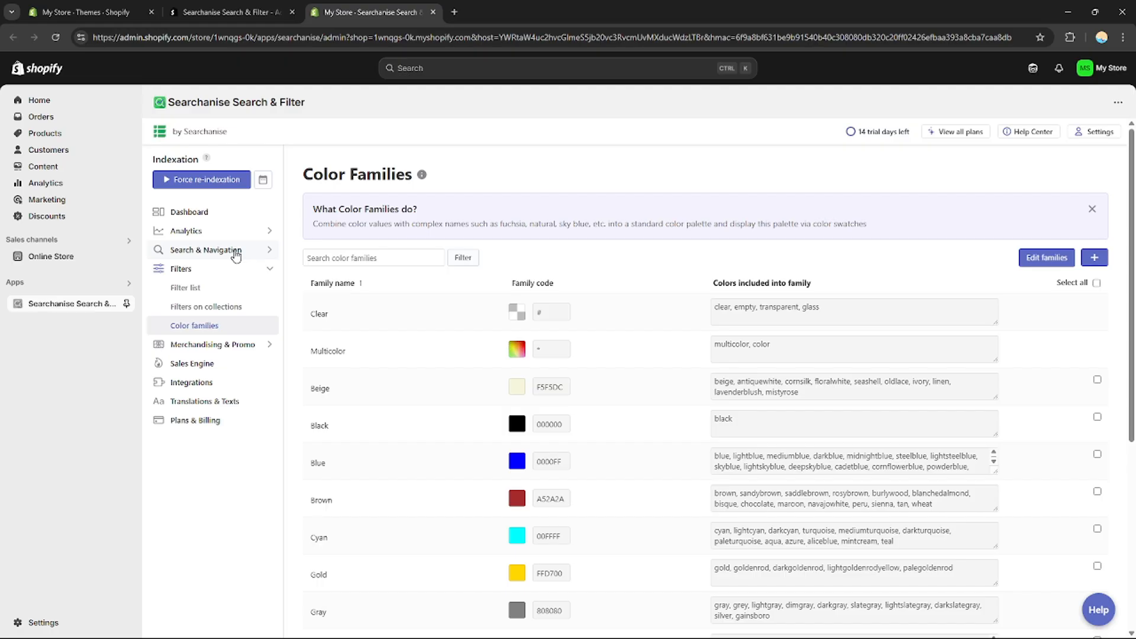
mouse_move(1132, 261)
mouse_down()
mouse_move(1133, 292)
mouse_move(1132, 260)
mouse_up()
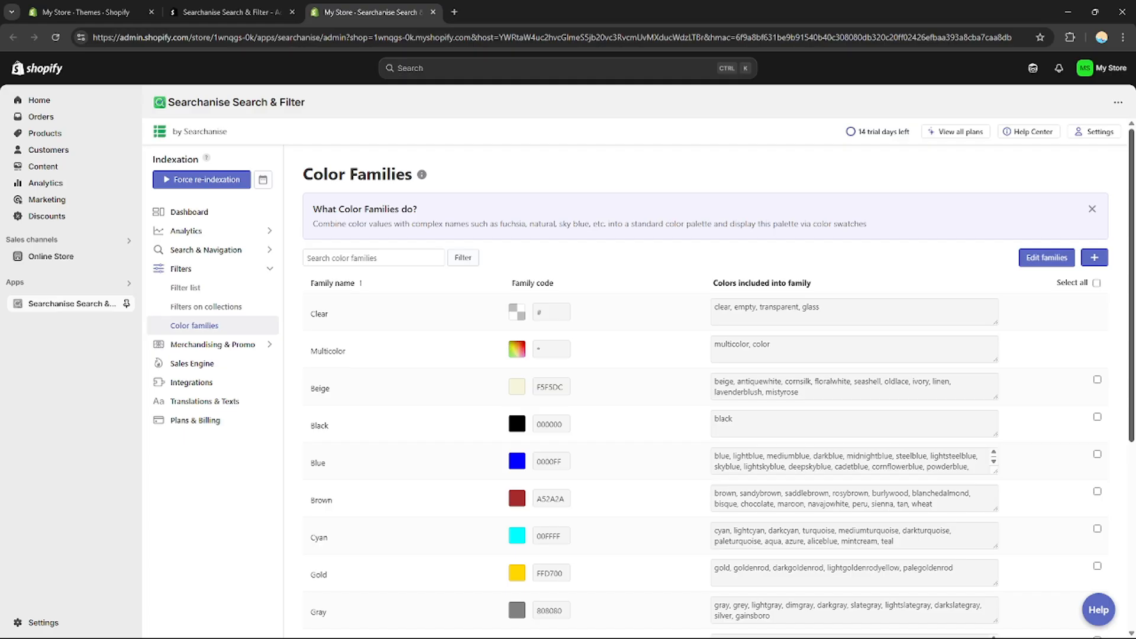
scroll(640, 383, down, 4)
scroll(640, 391, up, 3)
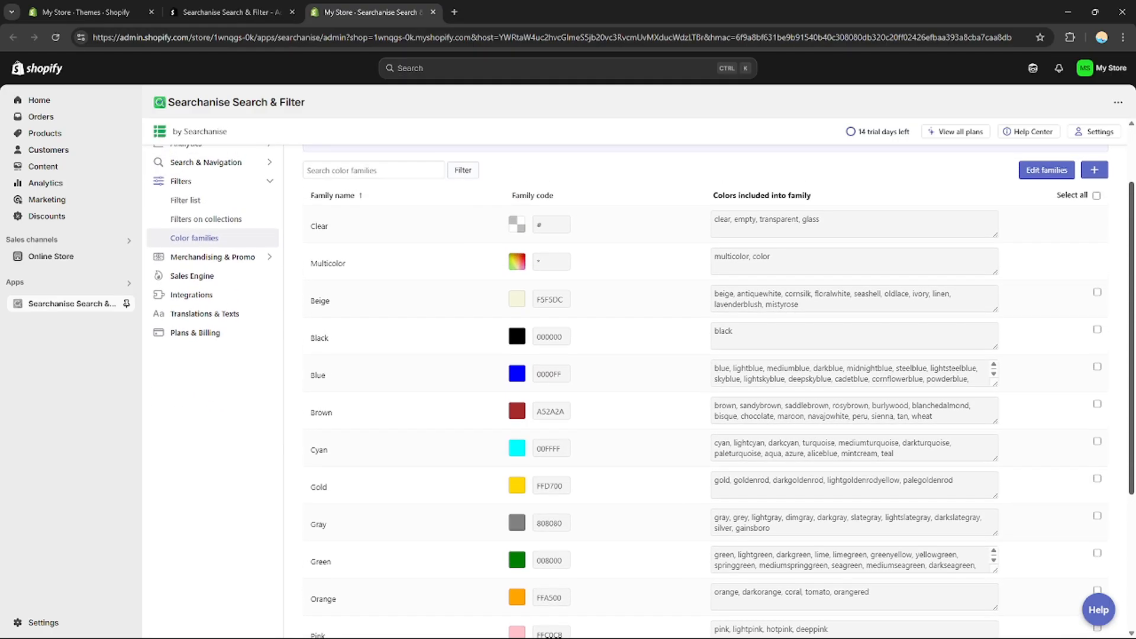
scroll(1130, 244, up, 1)
drag(1130, 244, 1130, 237)
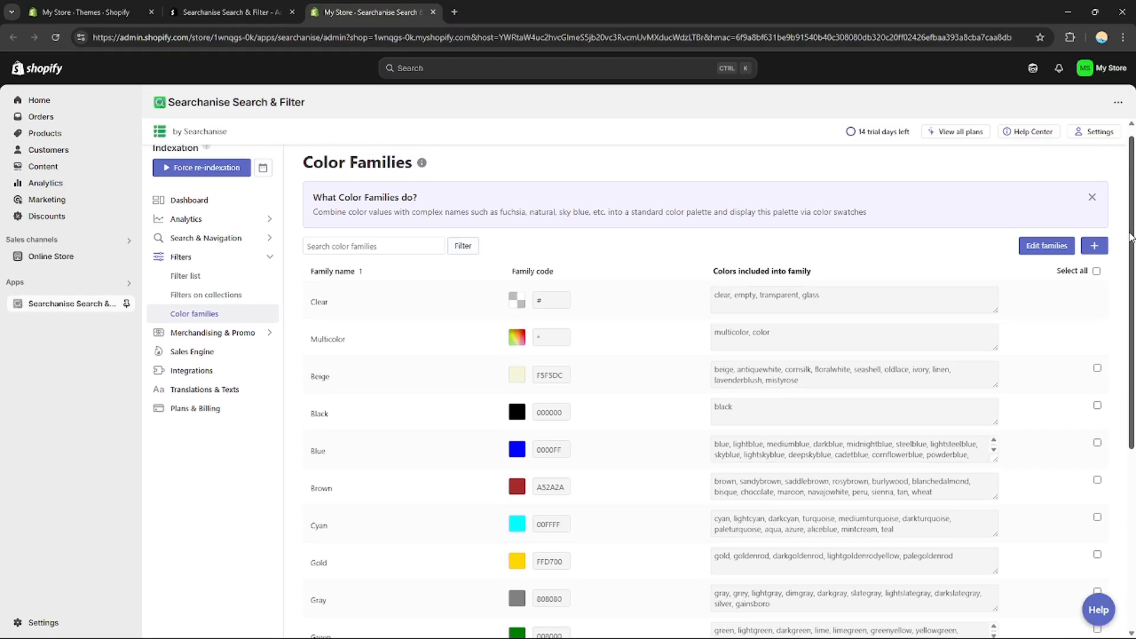